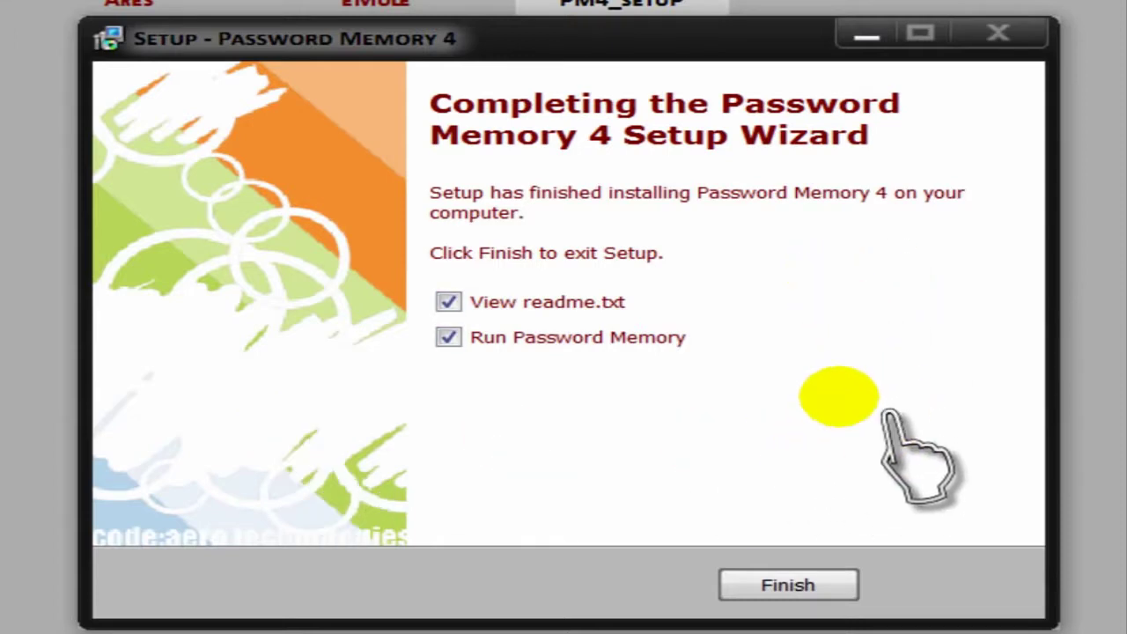
Finish setup with the readme unchecked so only Password Memory launches, clearing the desktop callout.
left_click(447, 302)
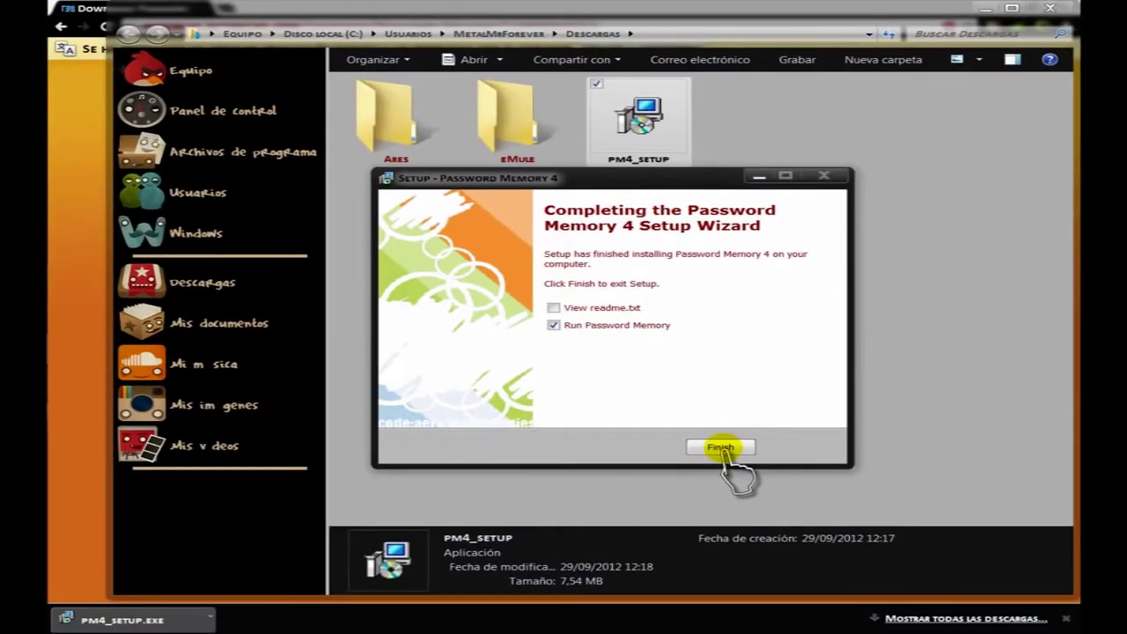
left_click(720, 448)
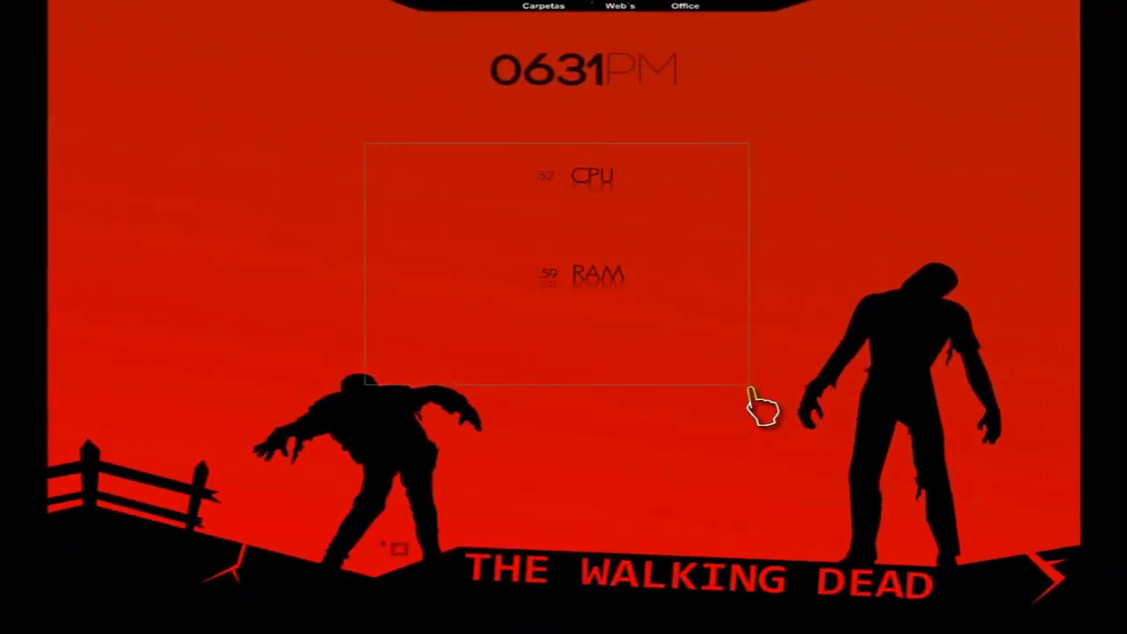
left_click_drag(749, 388, 720, 399)
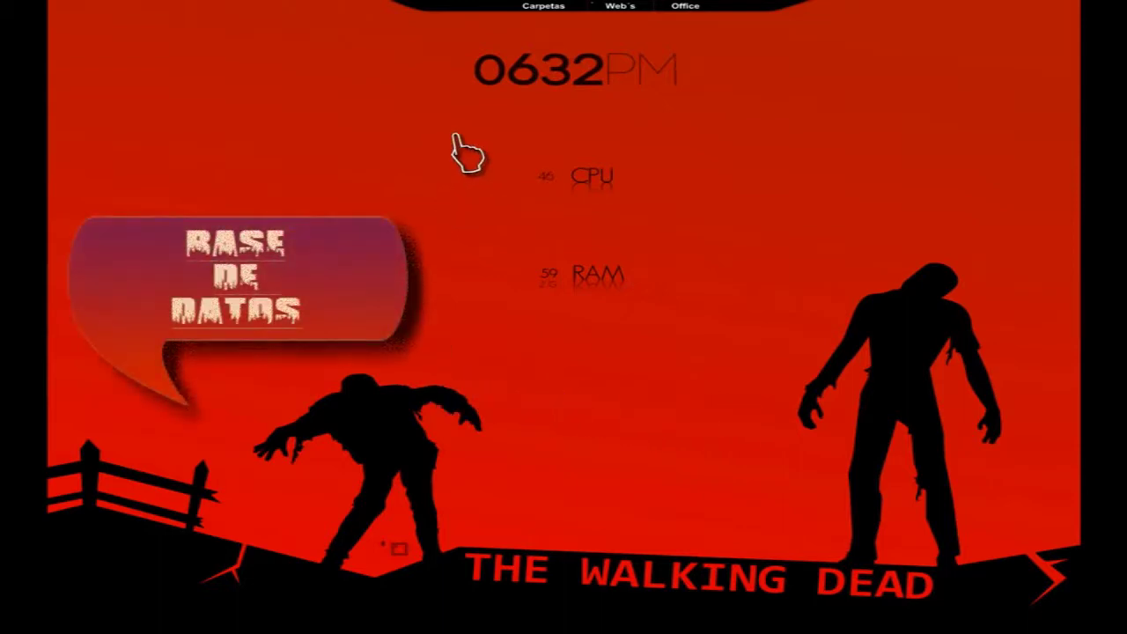
left_click_drag(455, 134, 729, 143)
left_click_drag(712, 451, 712, 446)
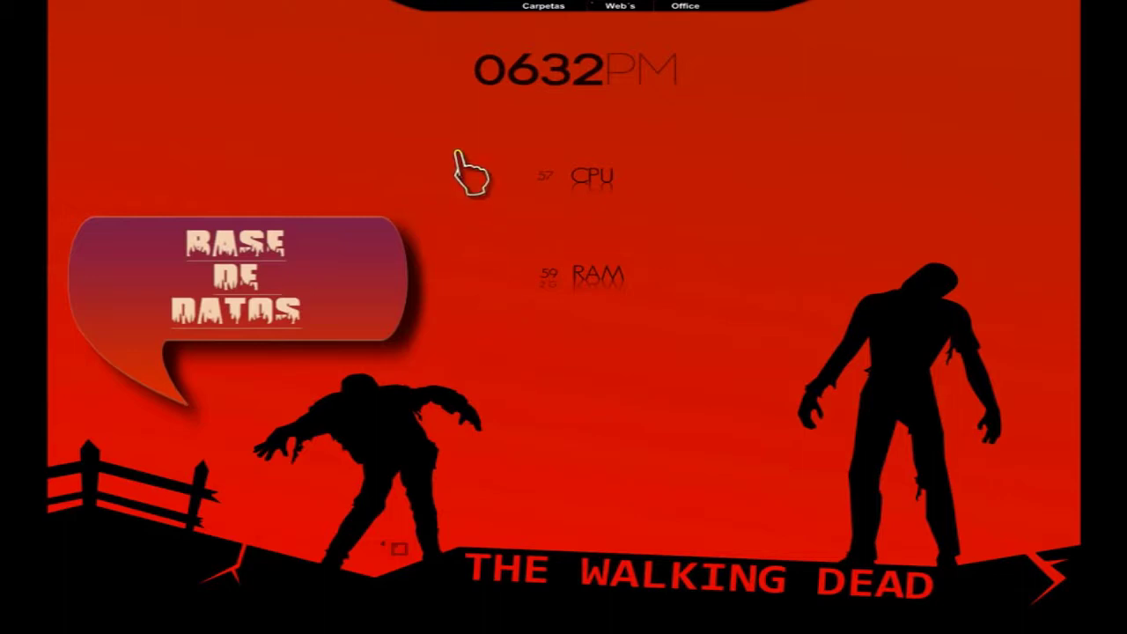
left_click_drag(724, 135, 704, 343)
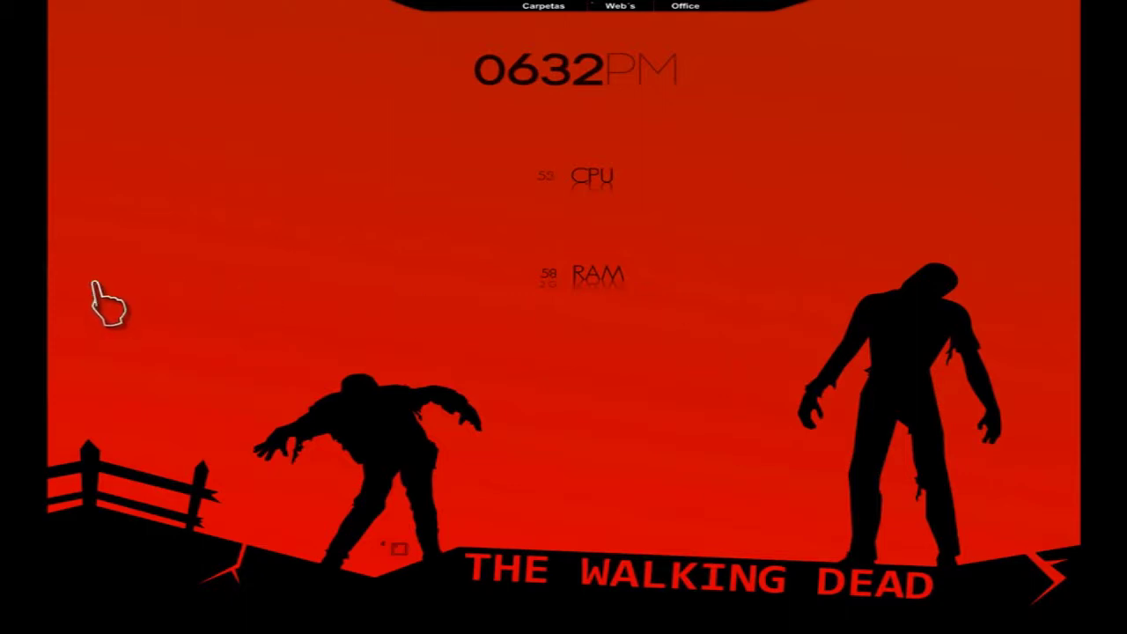
mouse_move(56, 286)
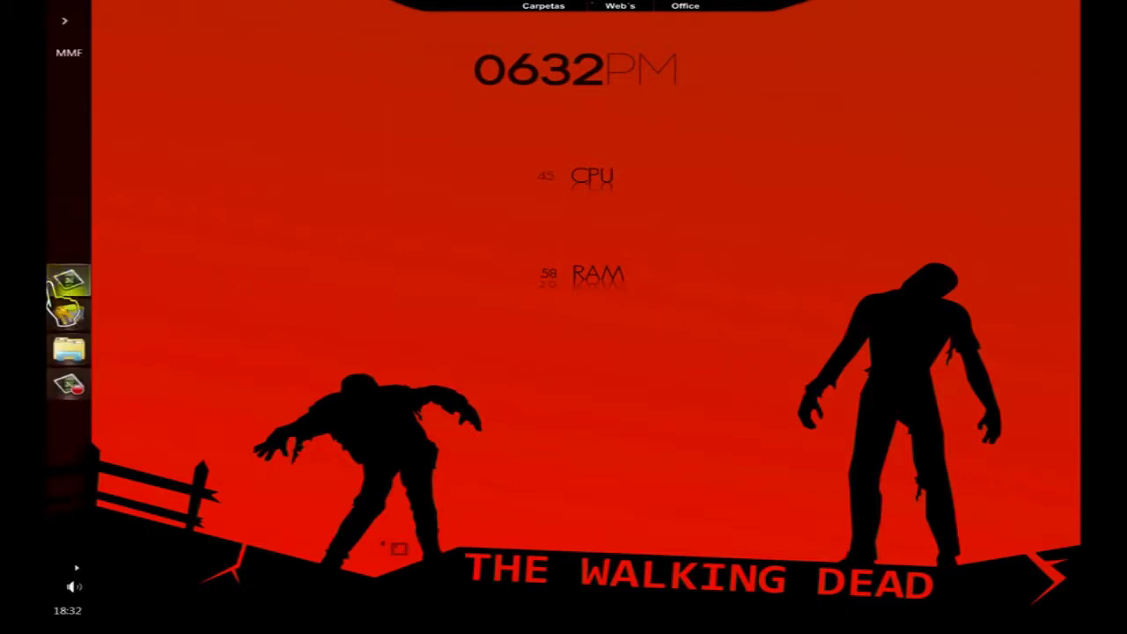
Open the Password Memory Database folder and choose prueba.fdb as the database to open.
left_click(70, 357)
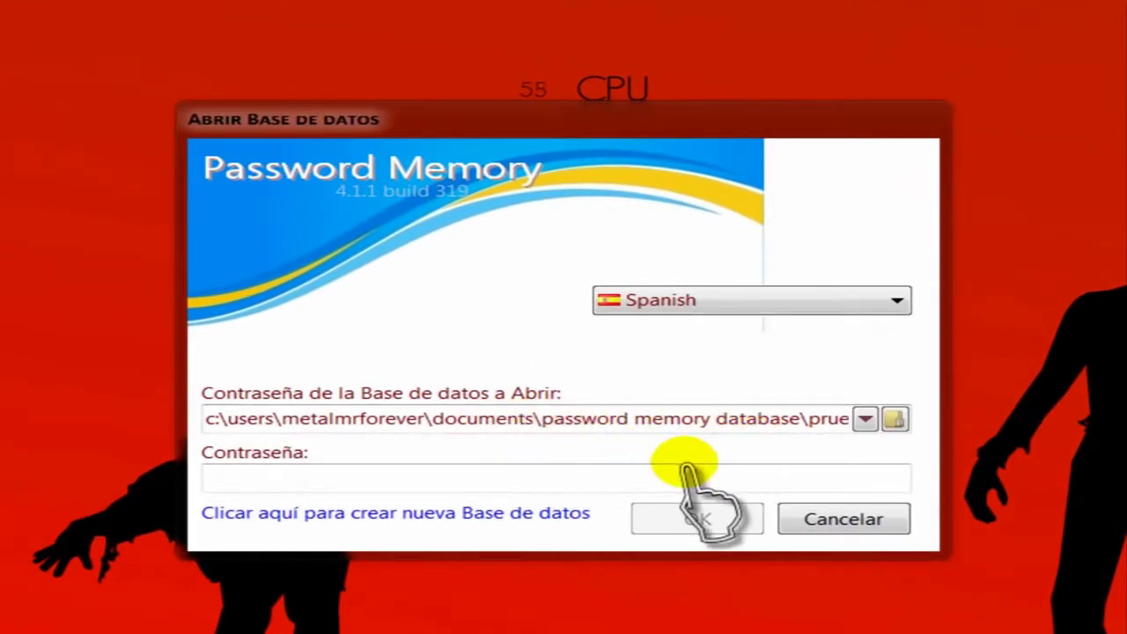
left_click(894, 419)
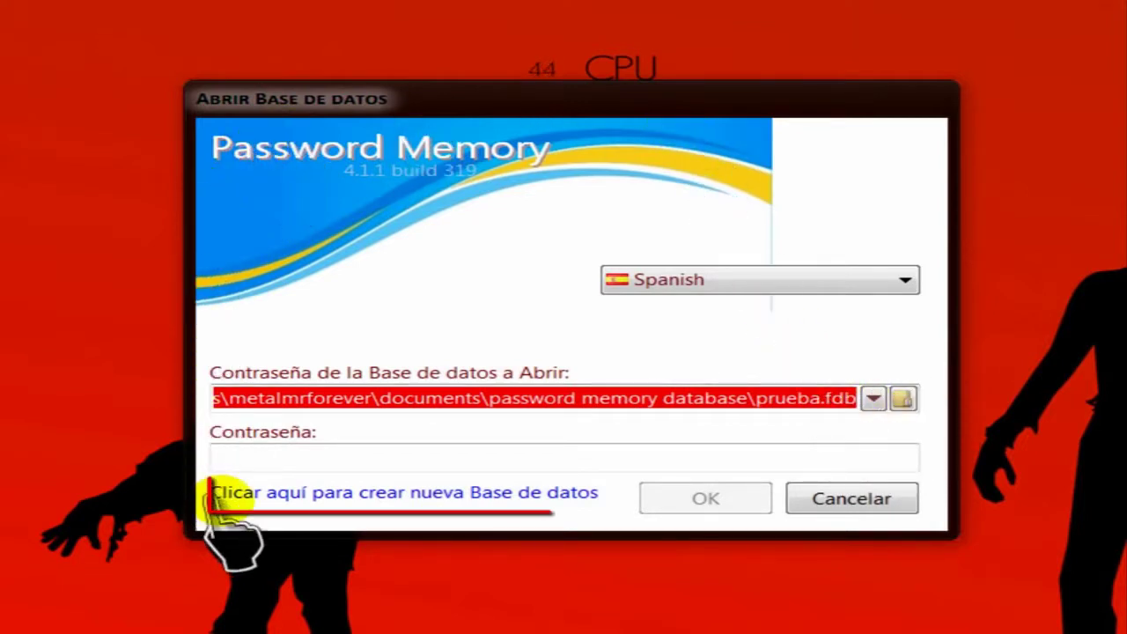
Start a new database and save its file as 'Prueba 3' in the Password Memory Database folder.
left_click(410, 493)
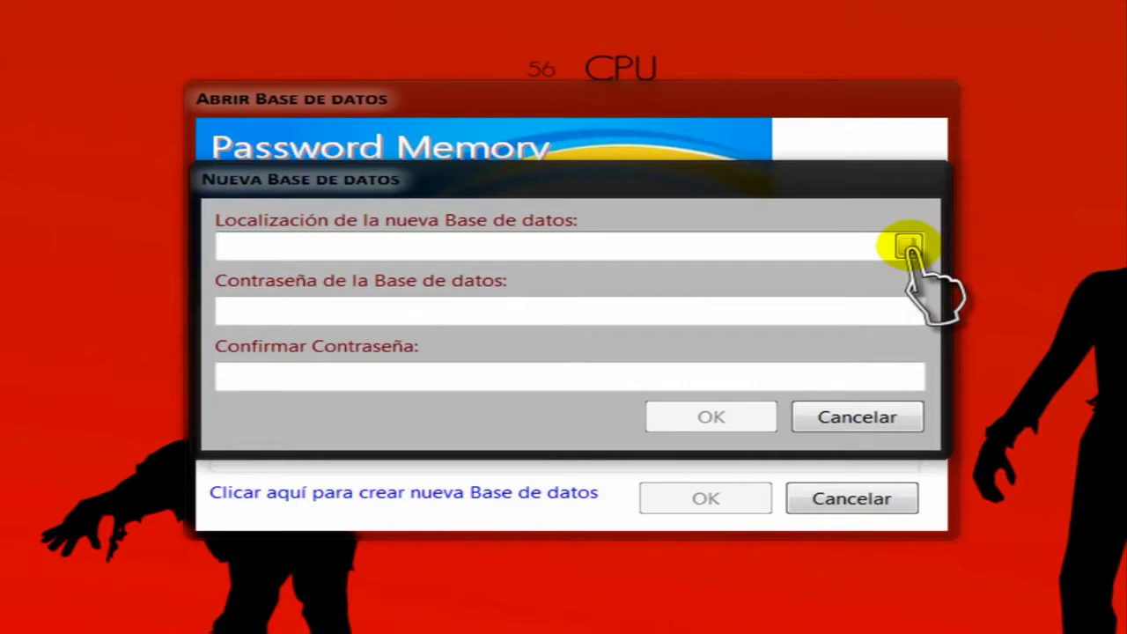
left_click(909, 247)
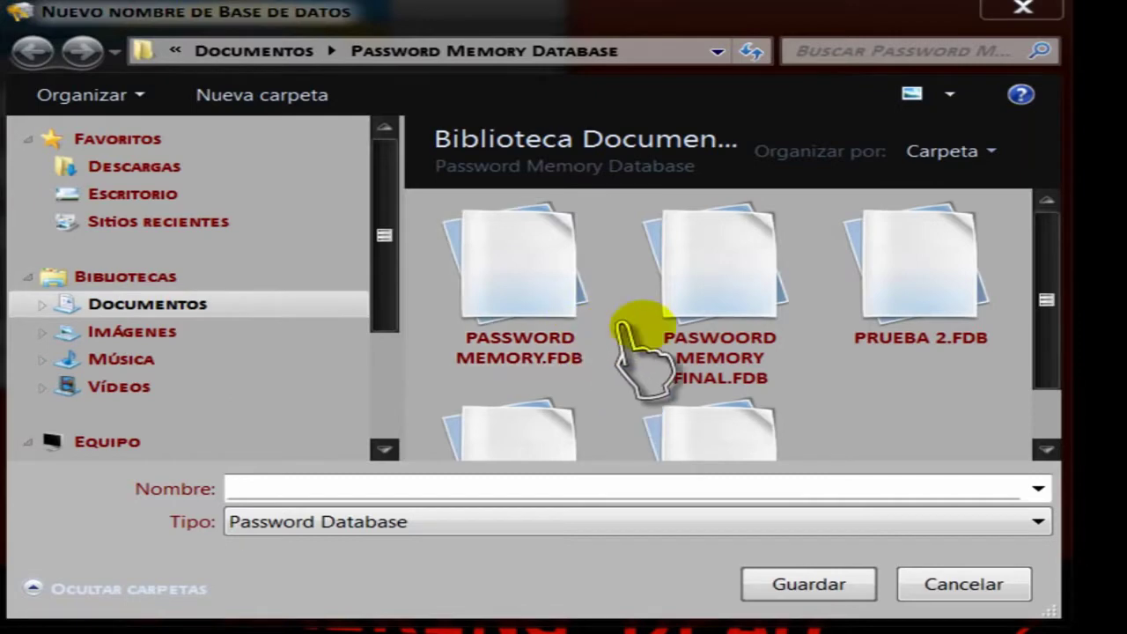
left_click(266, 486)
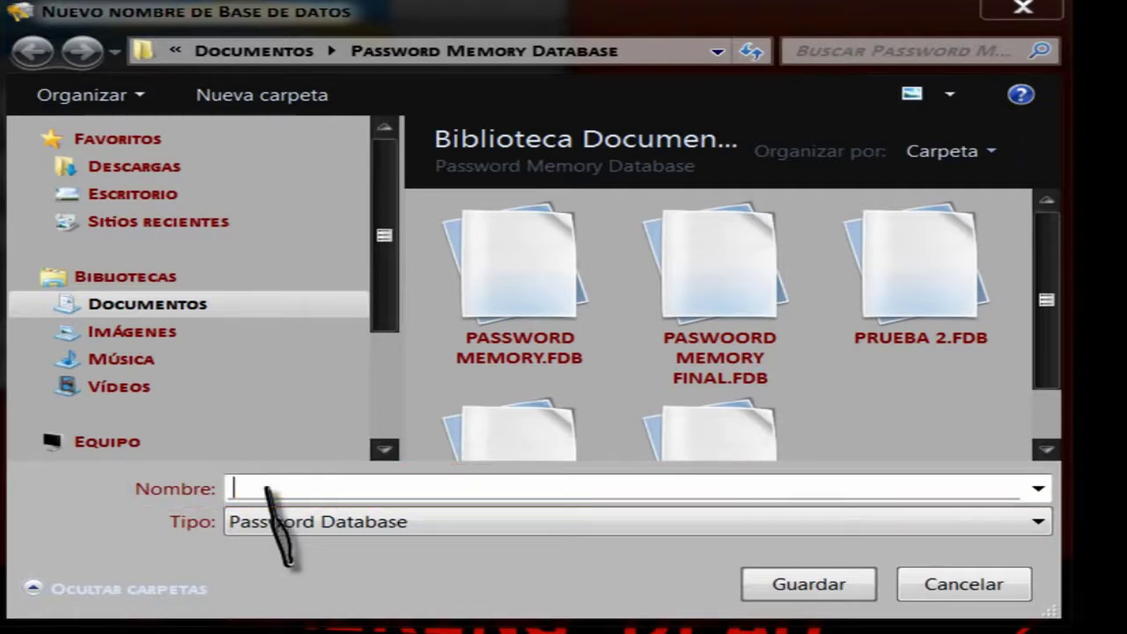
type("Prueba ")
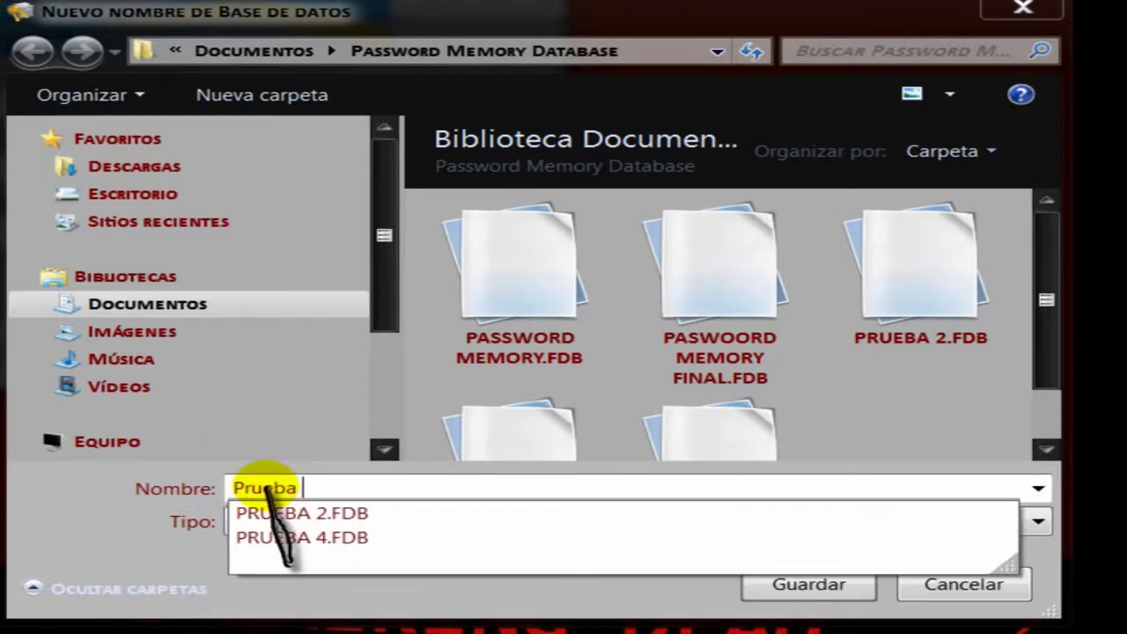
type("3")
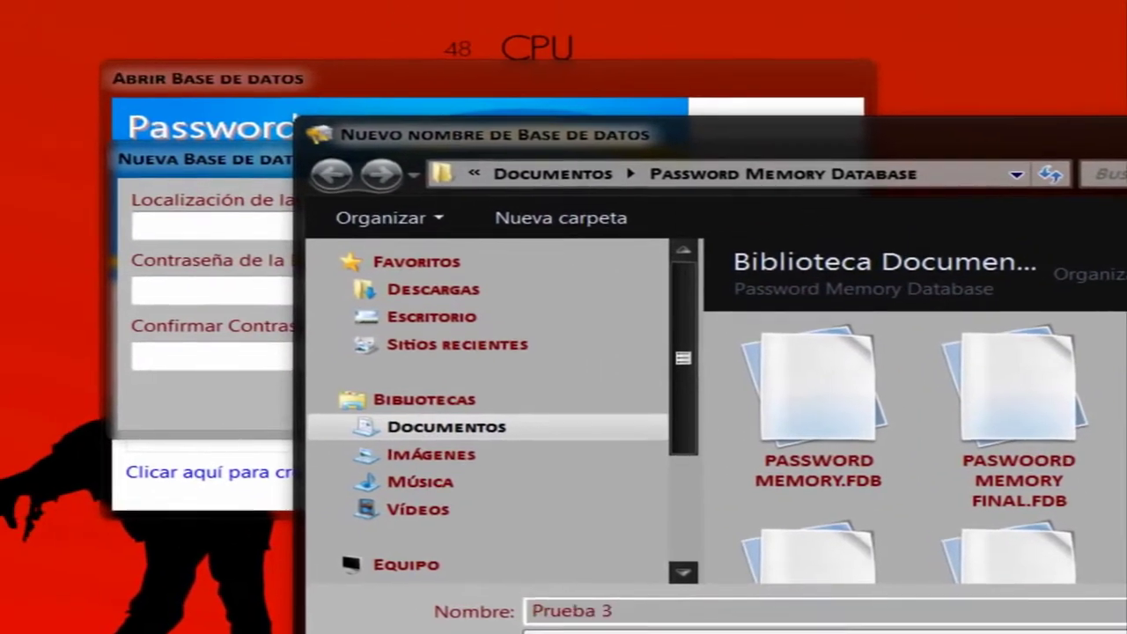
left_click(797, 588)
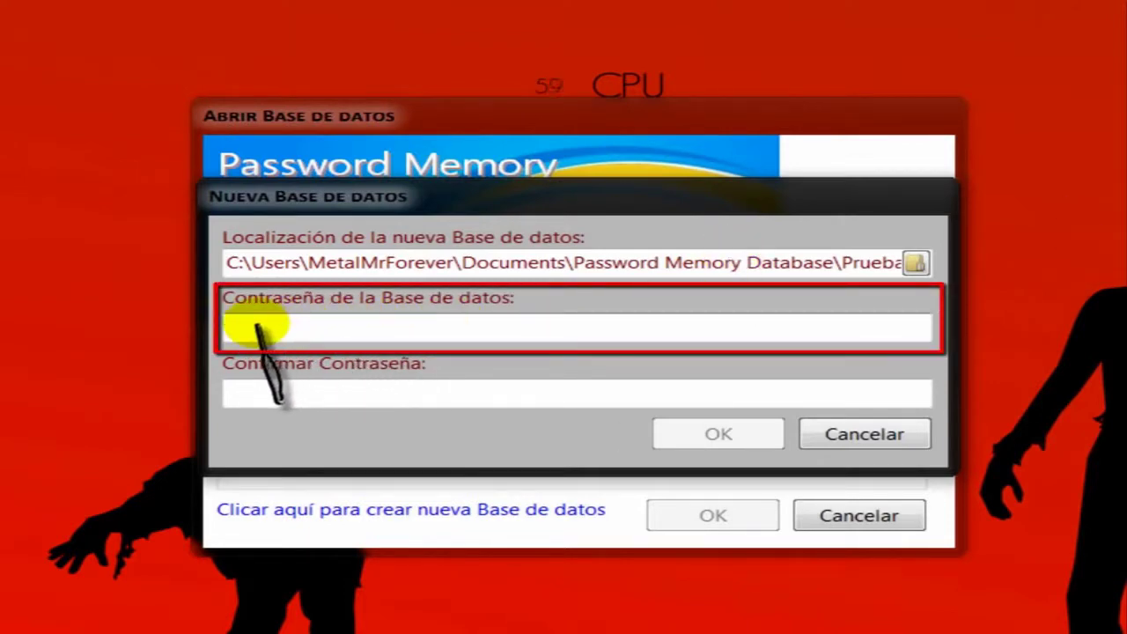
Enter and confirm the database password, then create and open the empty database.
type("•••")
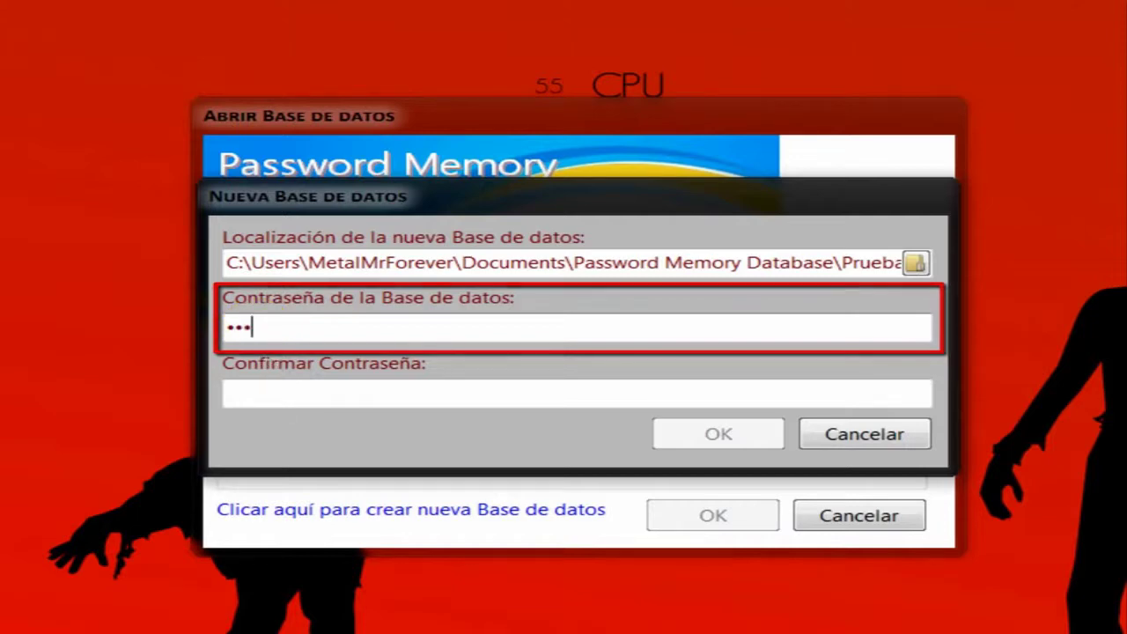
left_click(260, 394)
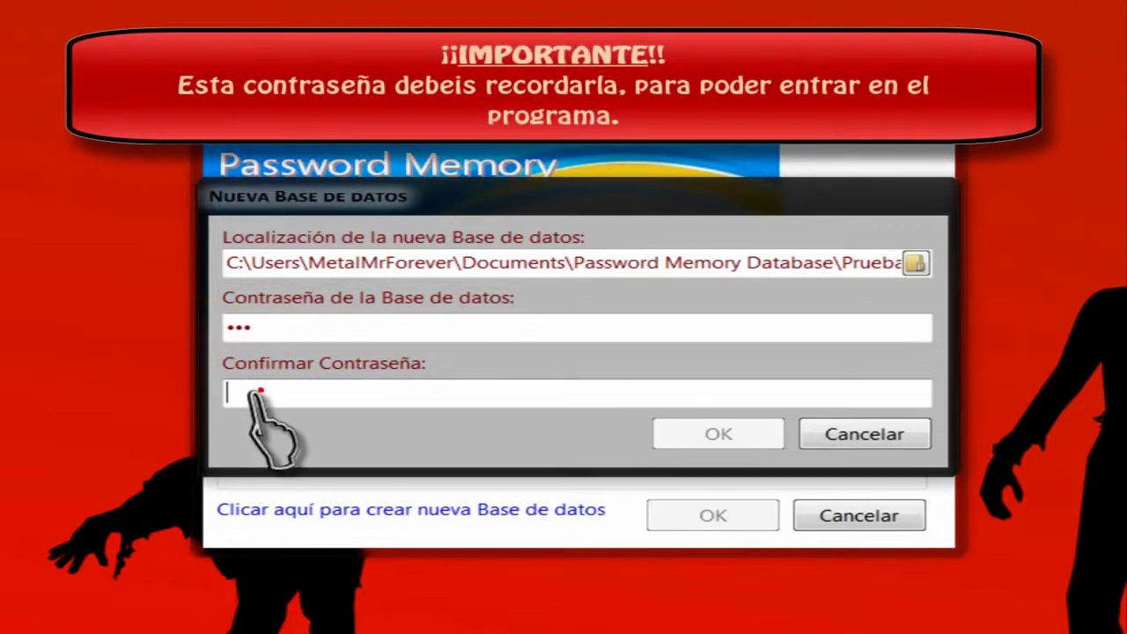
type("••")
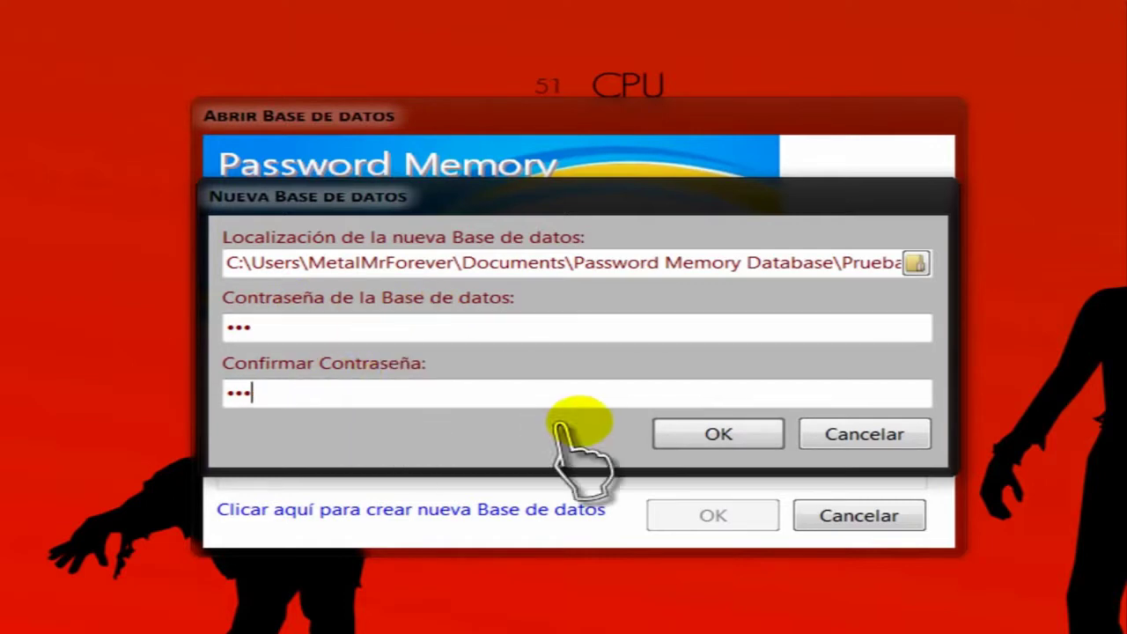
left_click(675, 440)
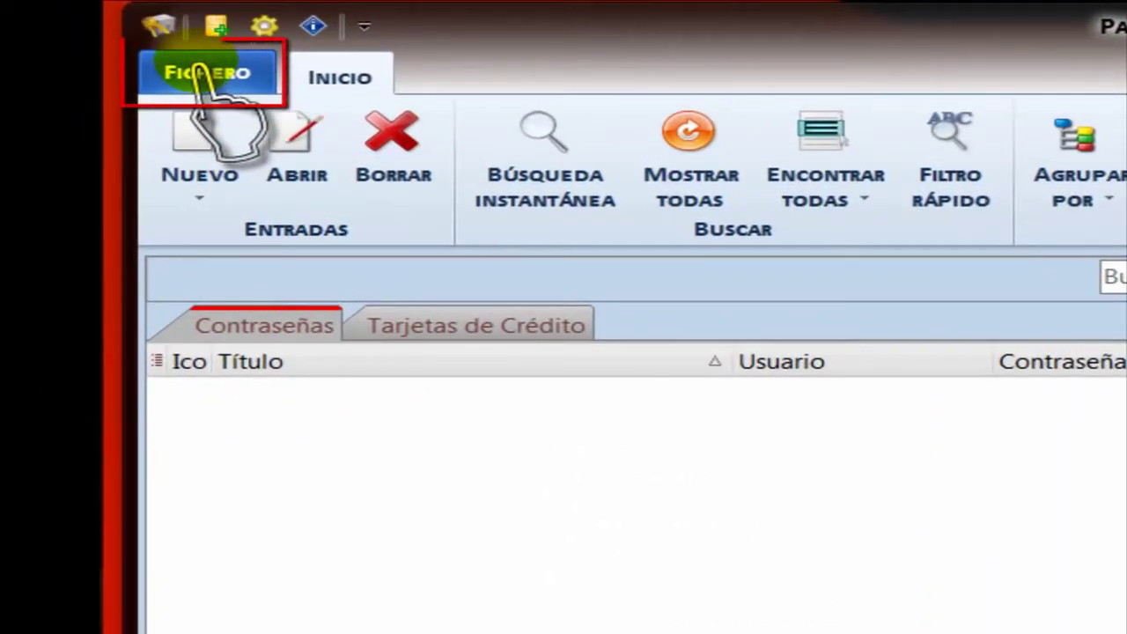
left_click(201, 70)
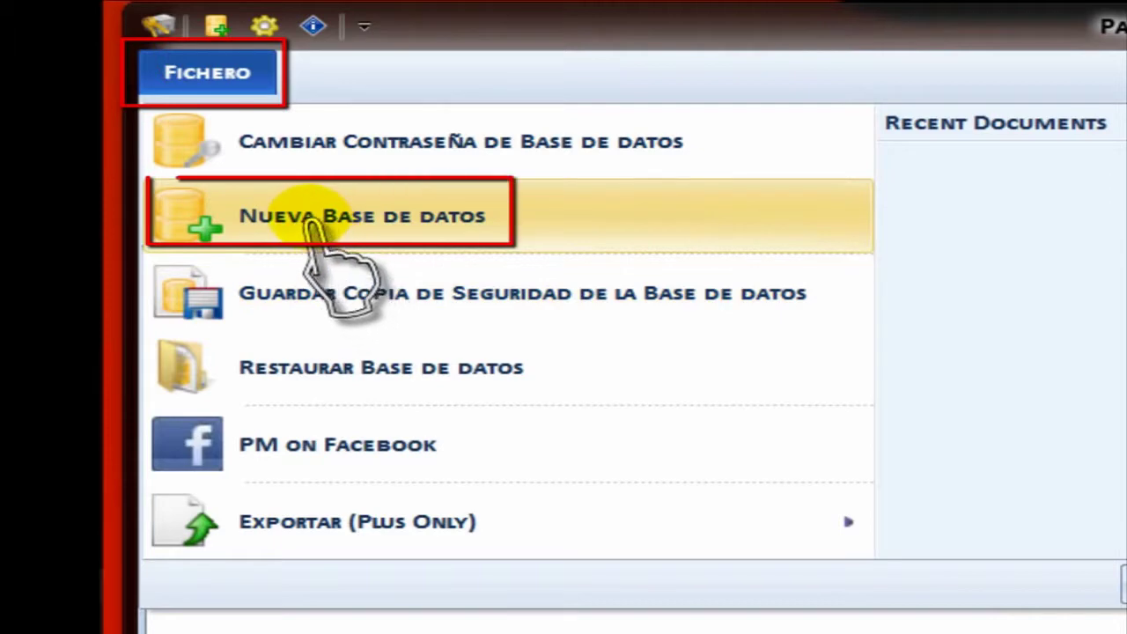
left_click(325, 239)
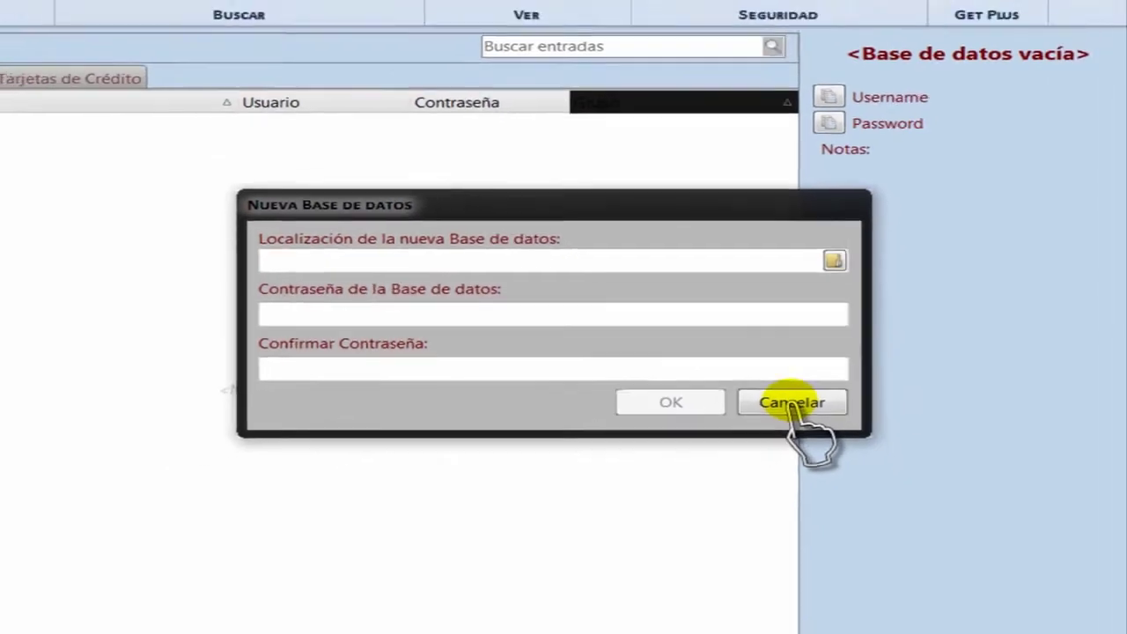
left_click(898, 442)
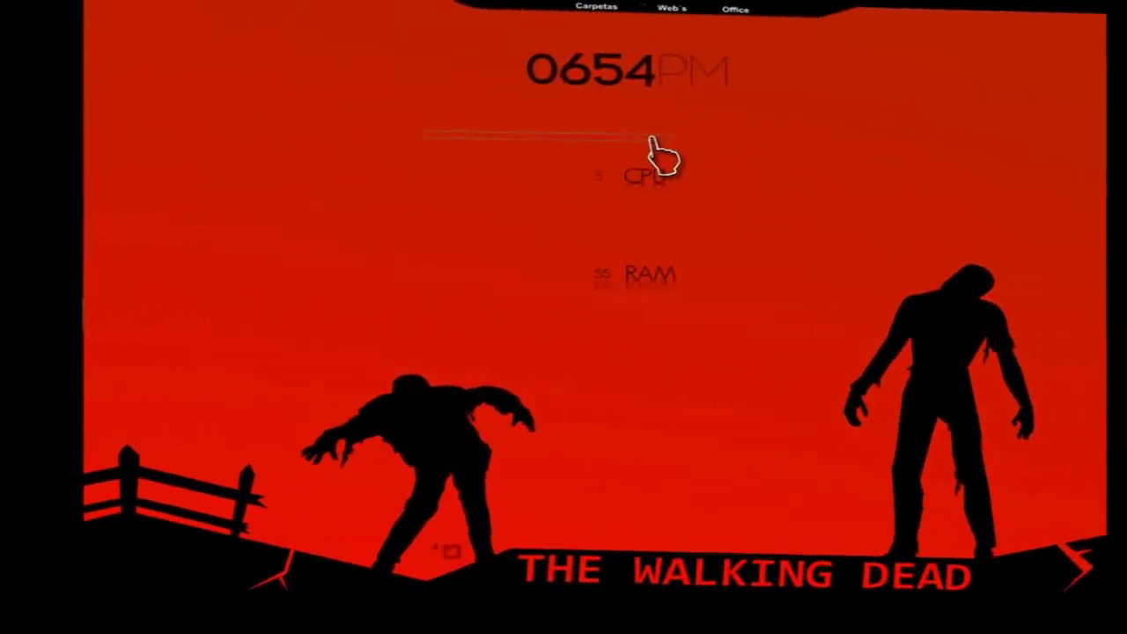
Launch Password Memory from the shortcuts stack in the right-side dock.
left_click_drag(652, 139, 768, 257)
left_click_drag(717, 371, 719, 378)
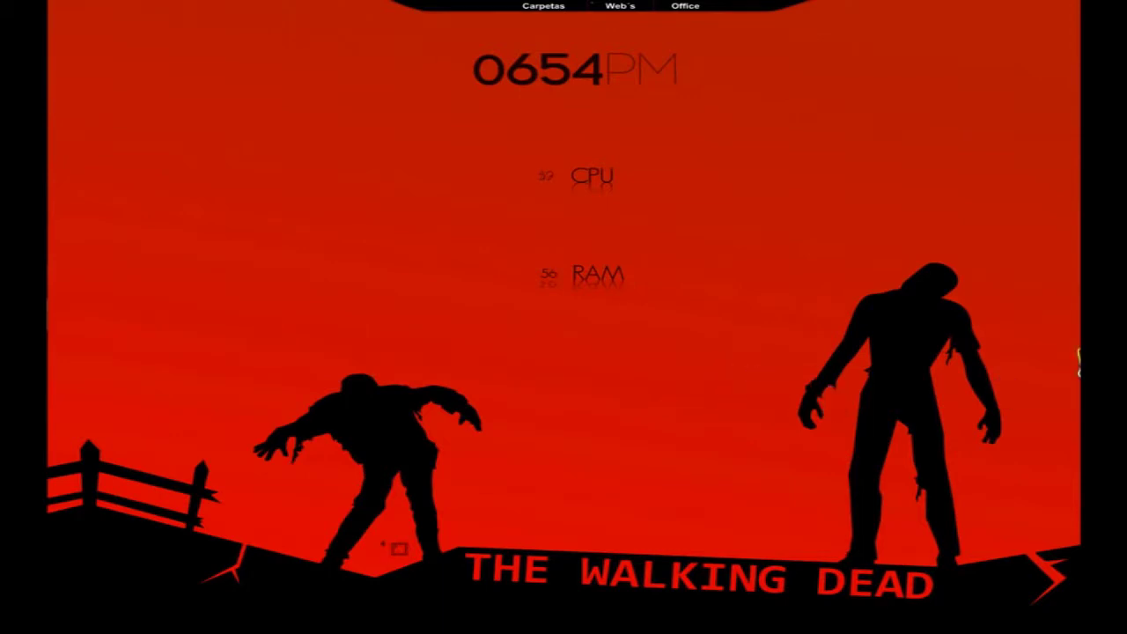
mouse_move(1079, 359)
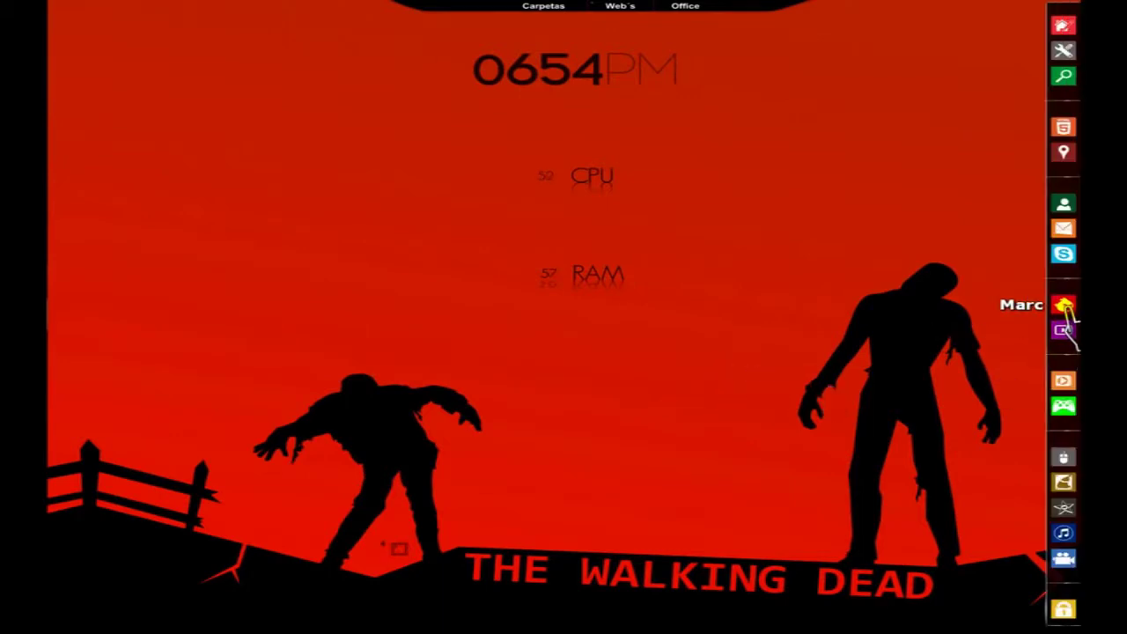
left_click(1065, 308)
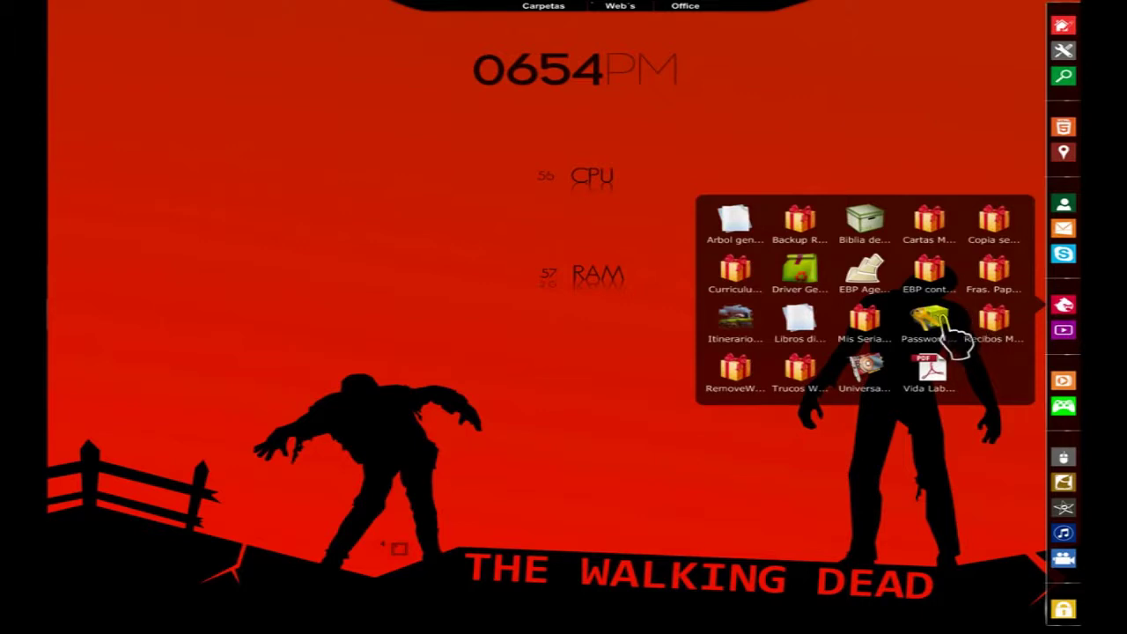
left_click(944, 326)
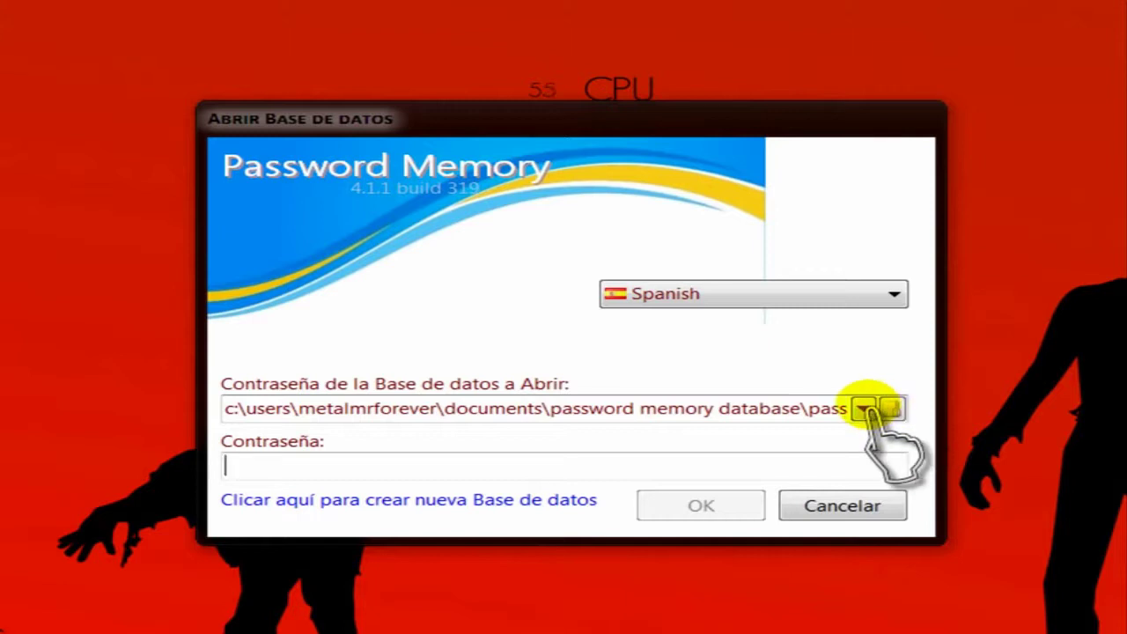
Pick prueba 3.fdb from the recent databases and open it with its password.
left_click(864, 410)
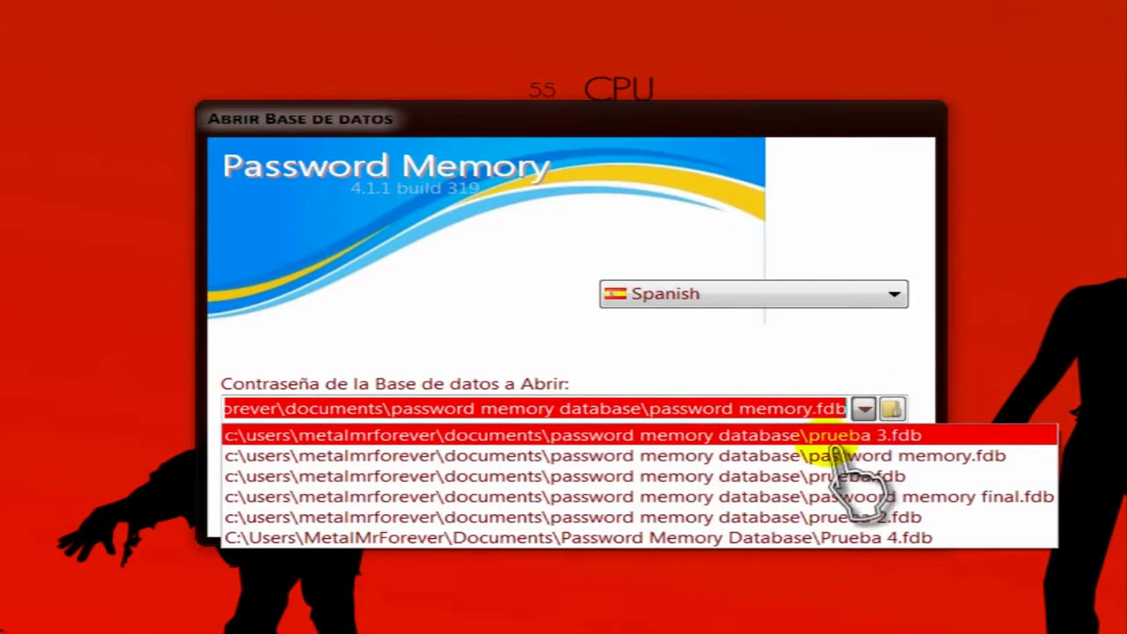
left_click(819, 436)
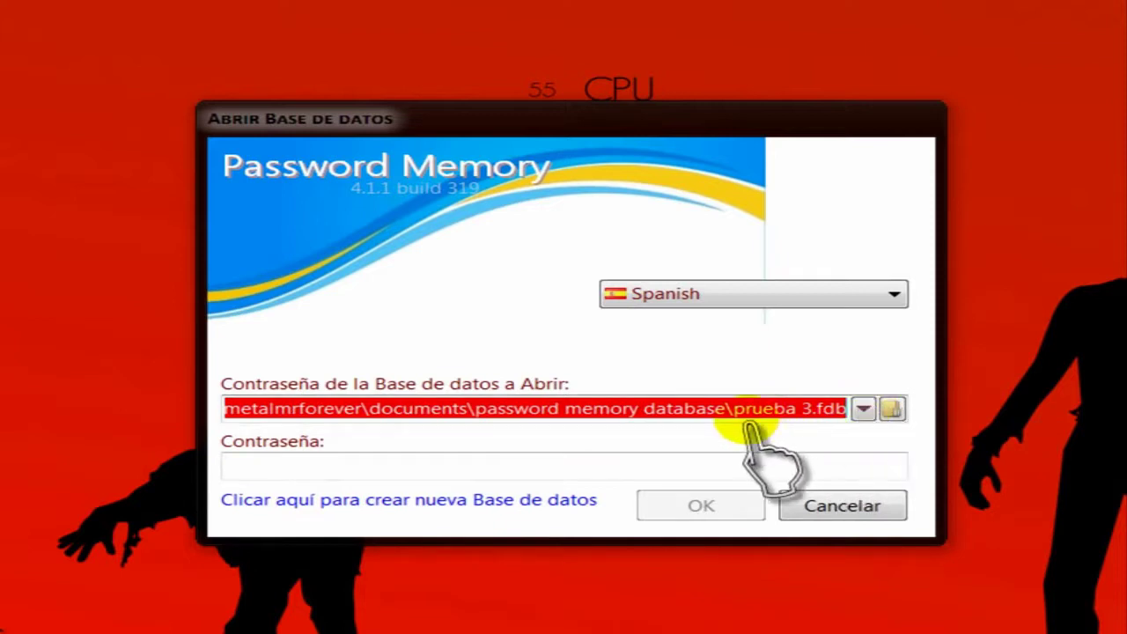
left_click(269, 462)
left_click(271, 357)
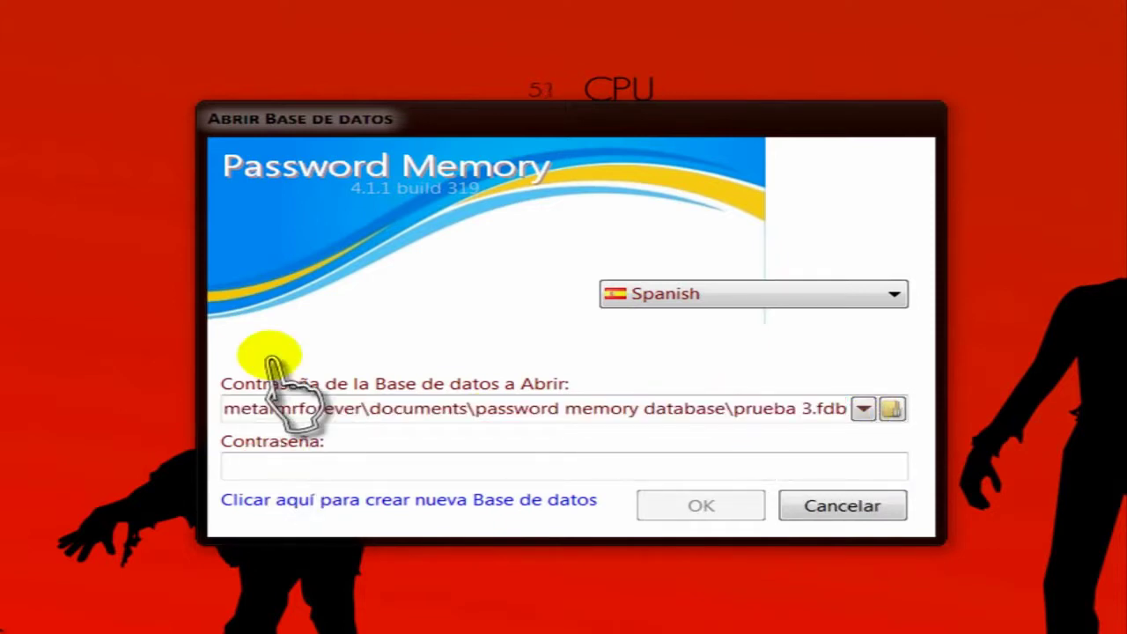
type("12")
left_click(705, 507)
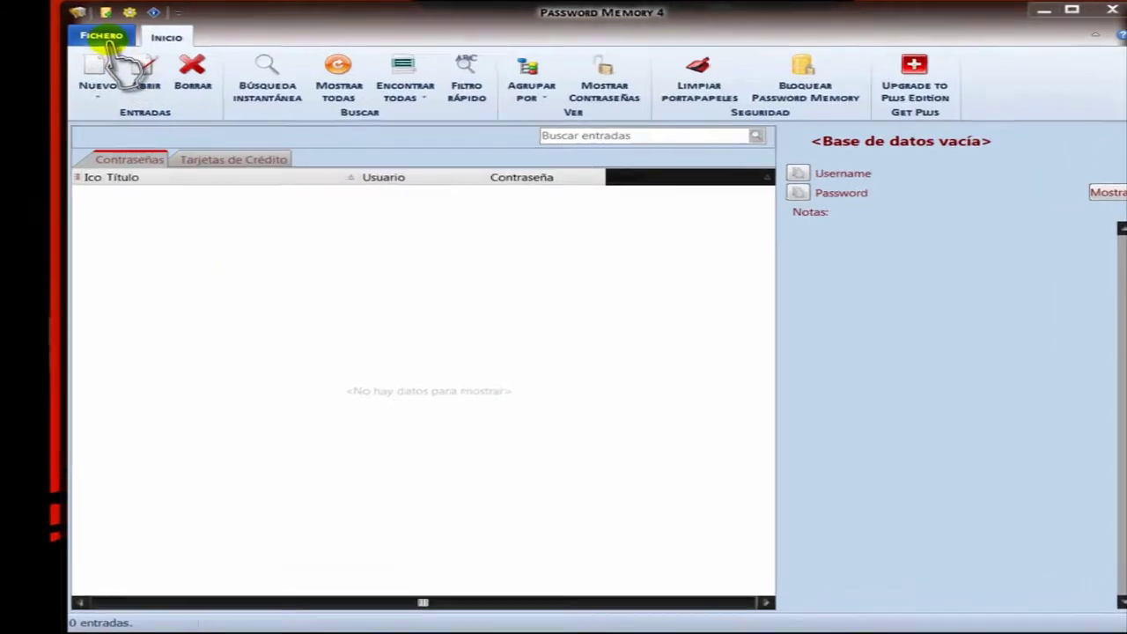
left_click(96, 34)
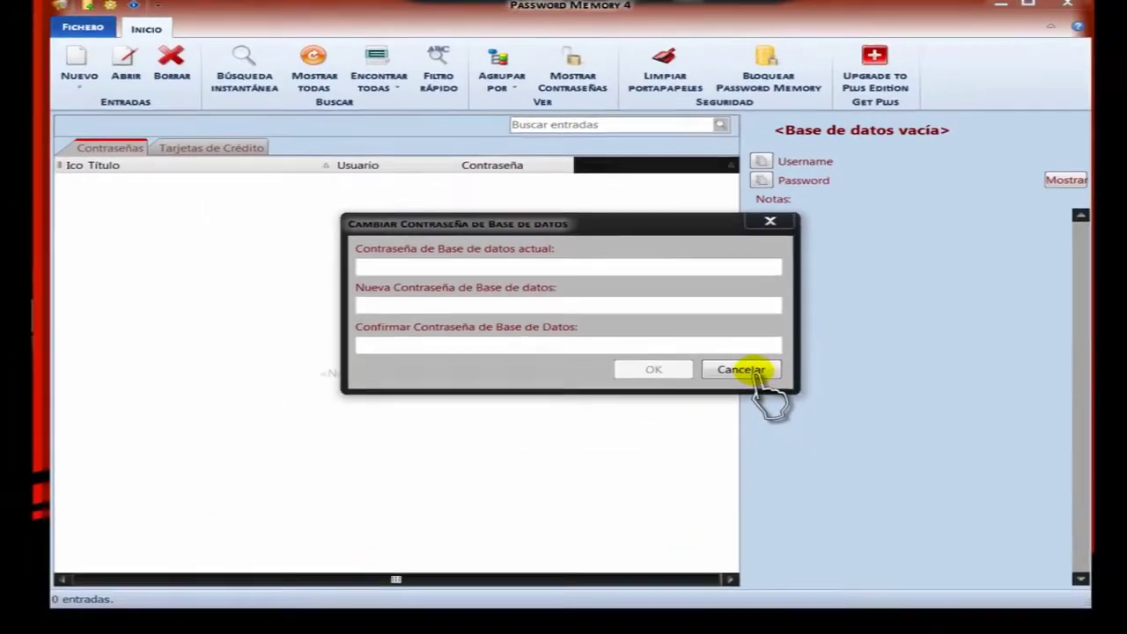
left_click(871, 448)
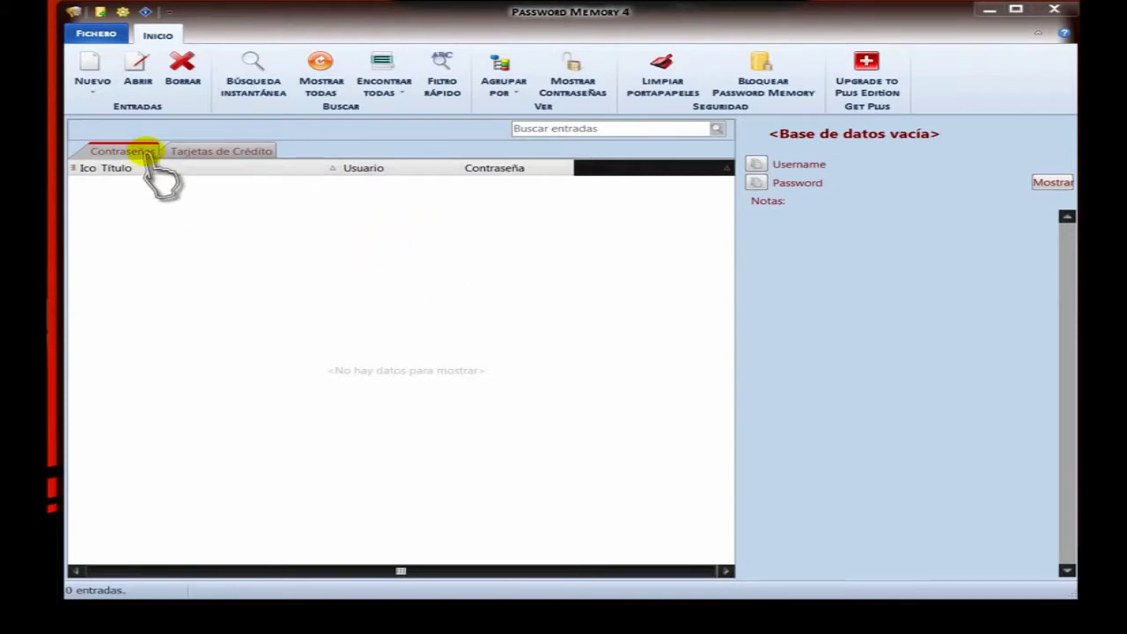
left_click(221, 150)
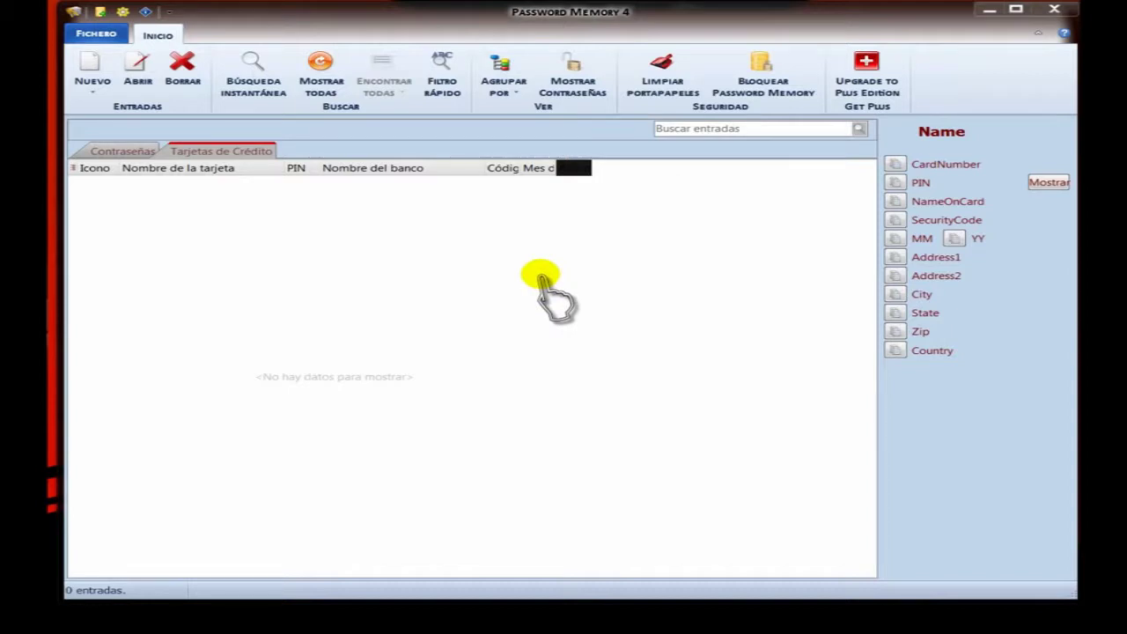
left_click(123, 152)
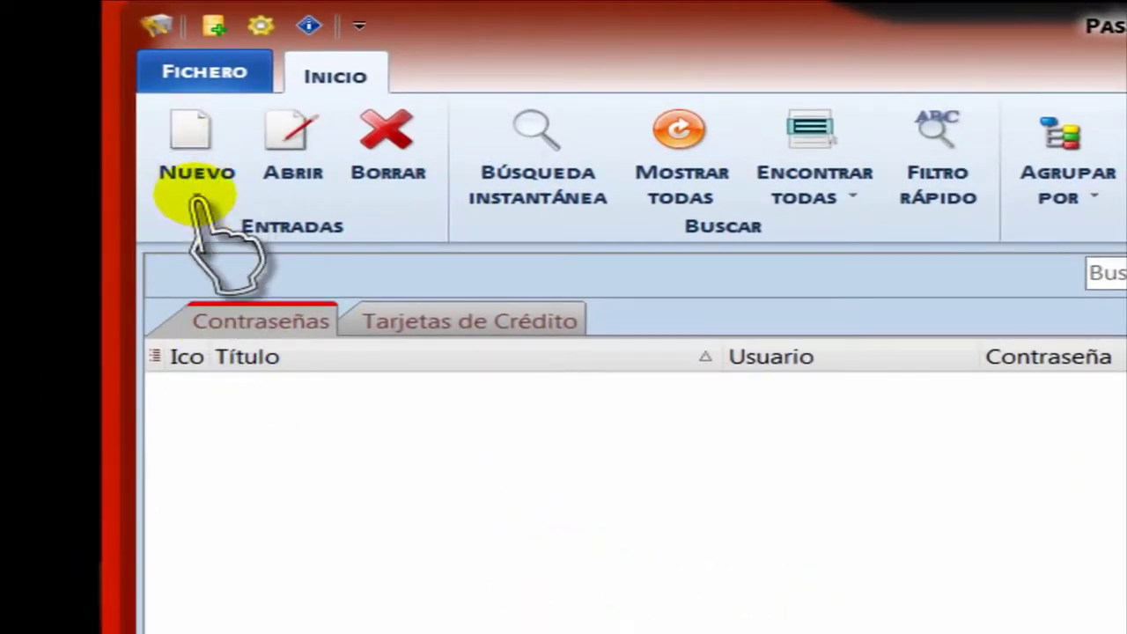
Create a new password entry titled 'Cta. Animoto' and fill in the account's username.
left_click(197, 201)
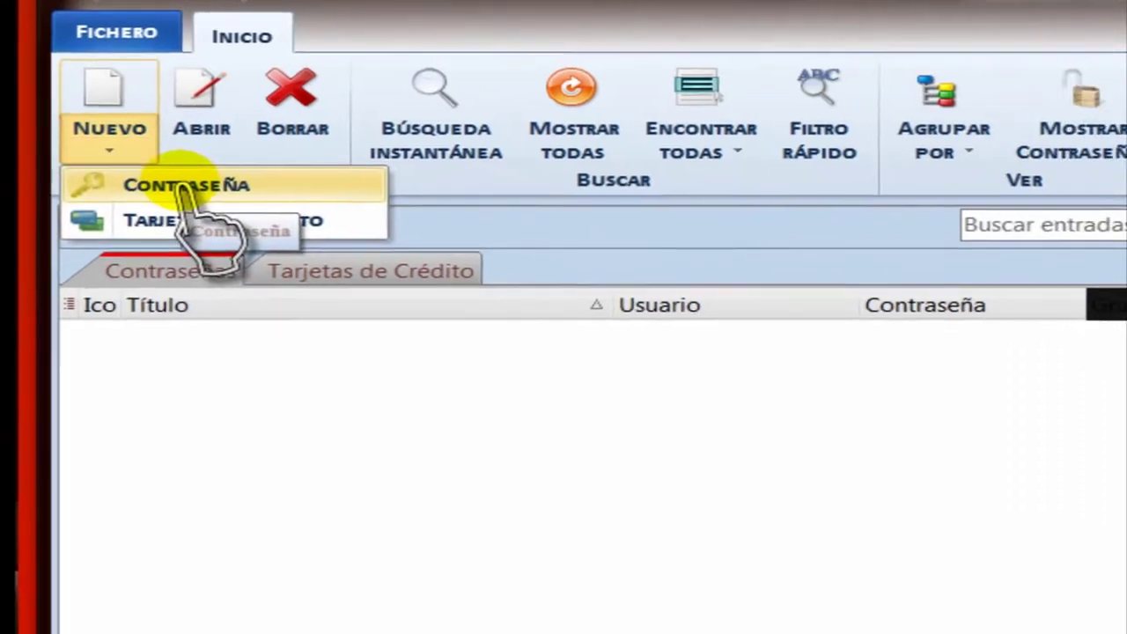
left_click(275, 232)
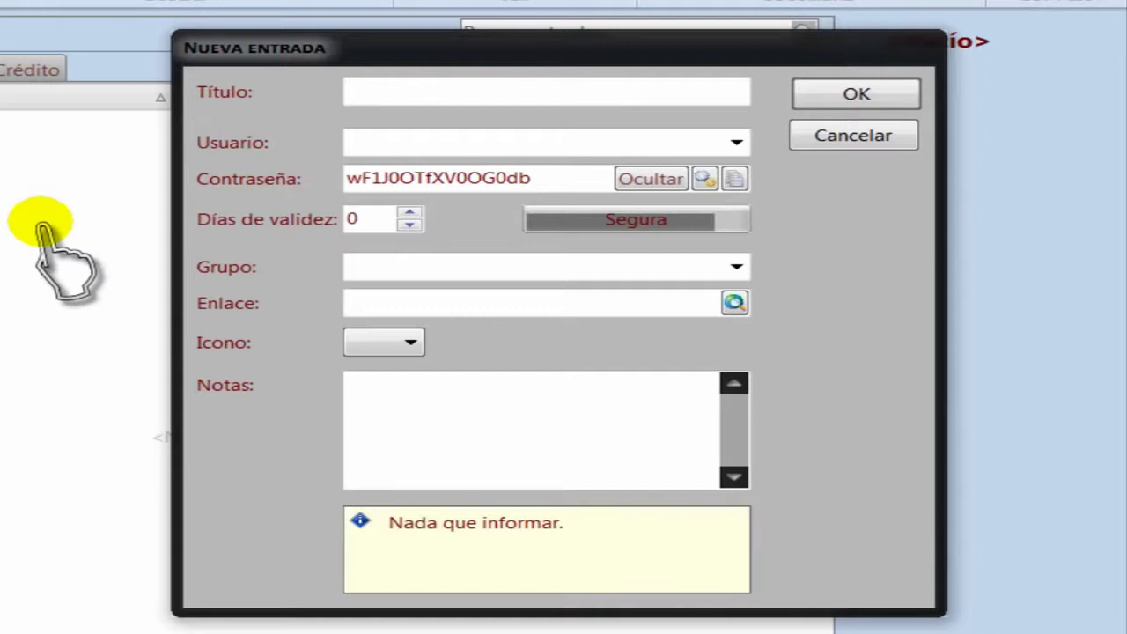
type("Cta. Animoto")
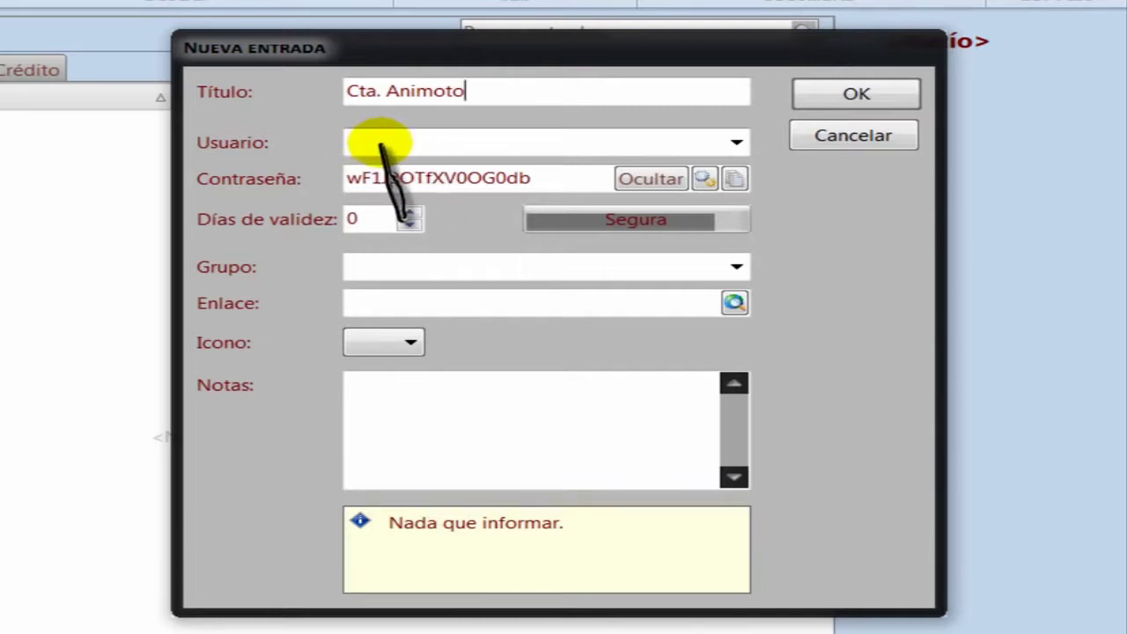
left_click(380, 144)
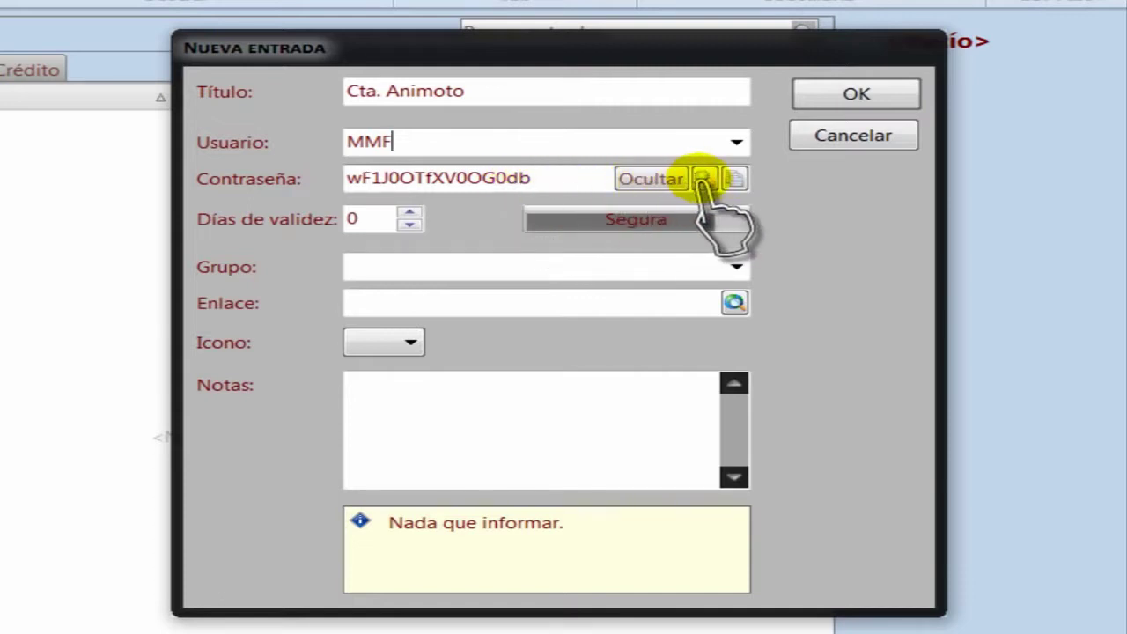
Generate a random 16-character letters-and-digits password, regenerating twice, and accept it.
left_click(704, 180)
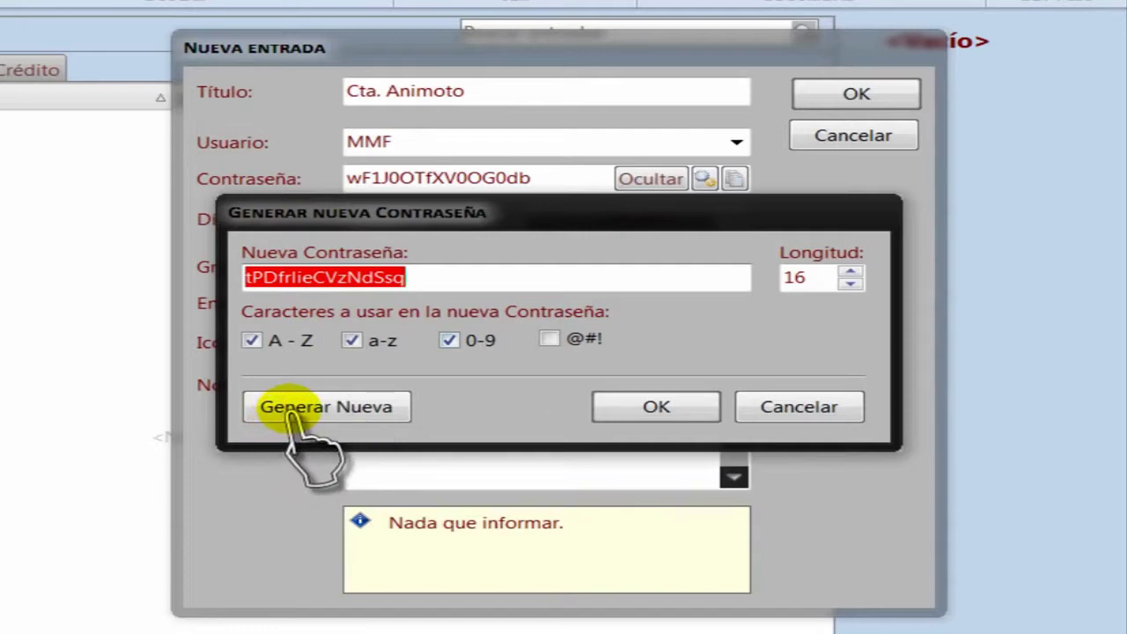
left_click(291, 412)
left_click(252, 276)
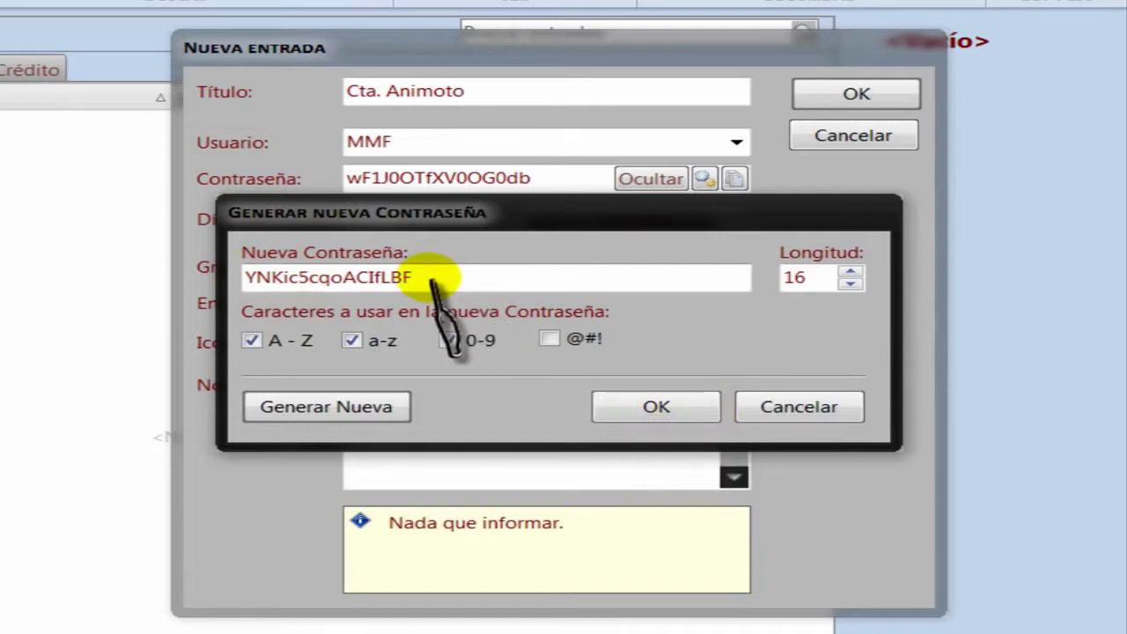
left_click(632, 406)
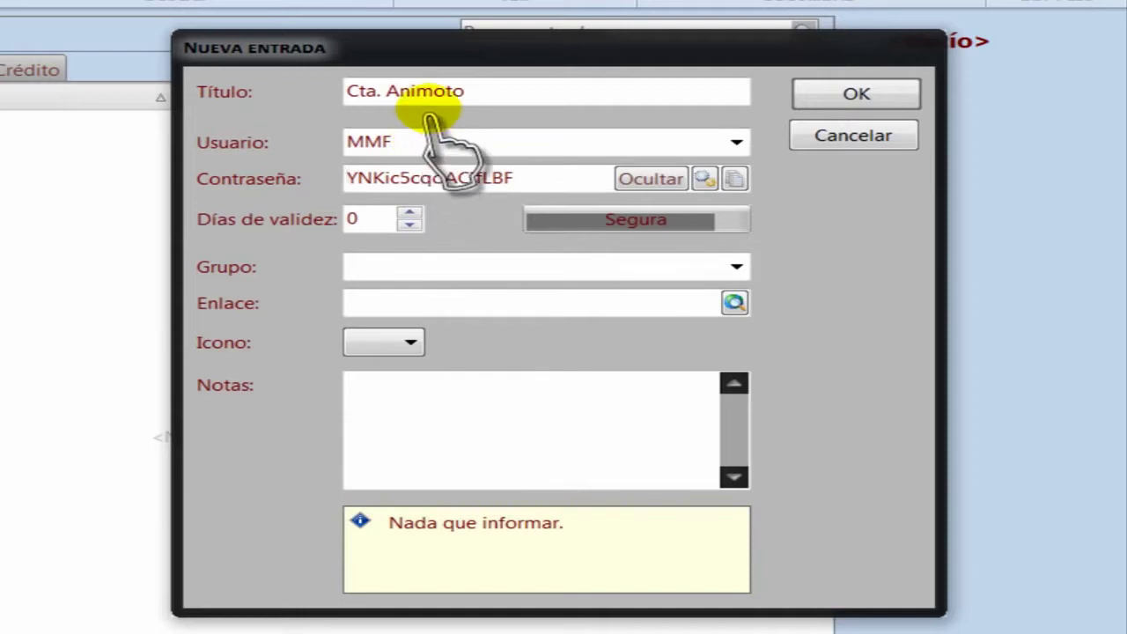
Assign the Cta. Animoto entry to the Internet group and save it.
left_click(361, 266)
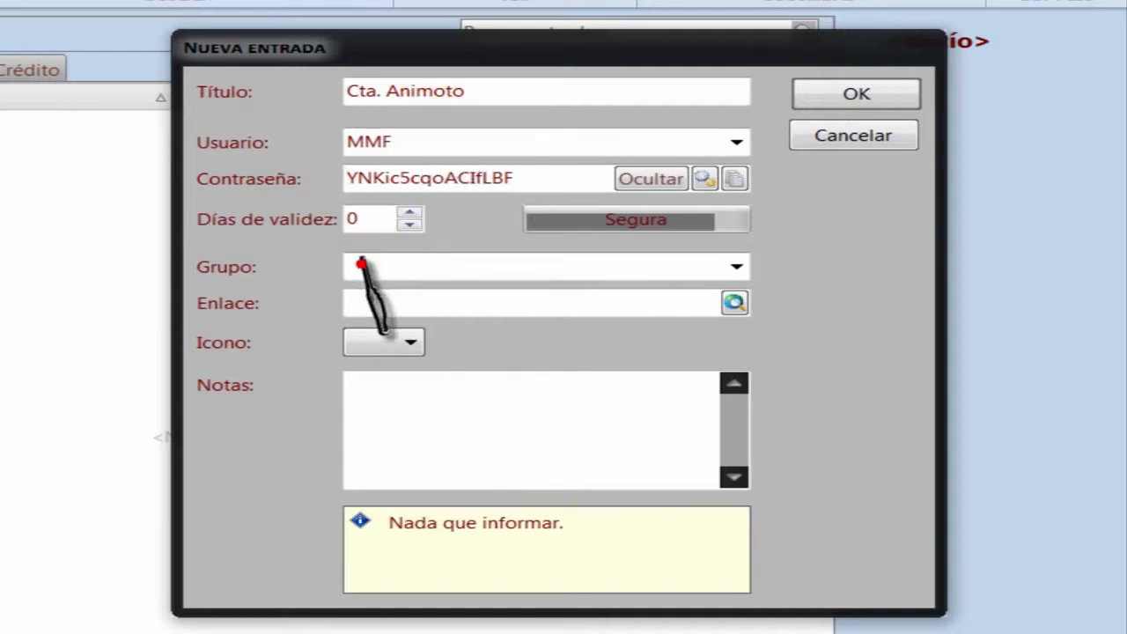
type("Internet")
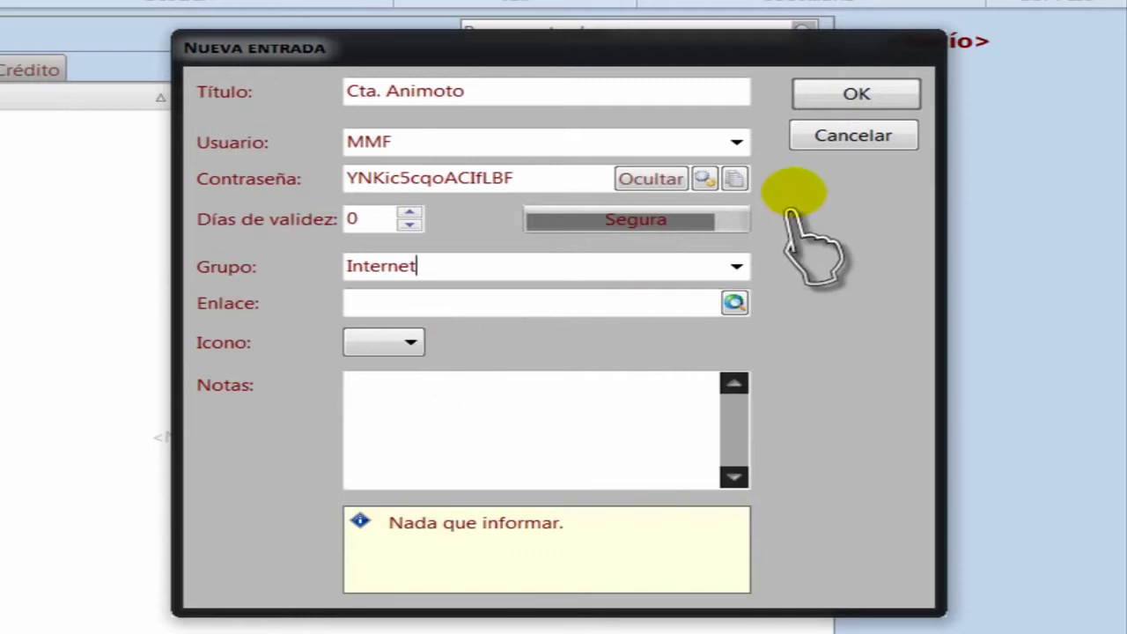
left_click(855, 95)
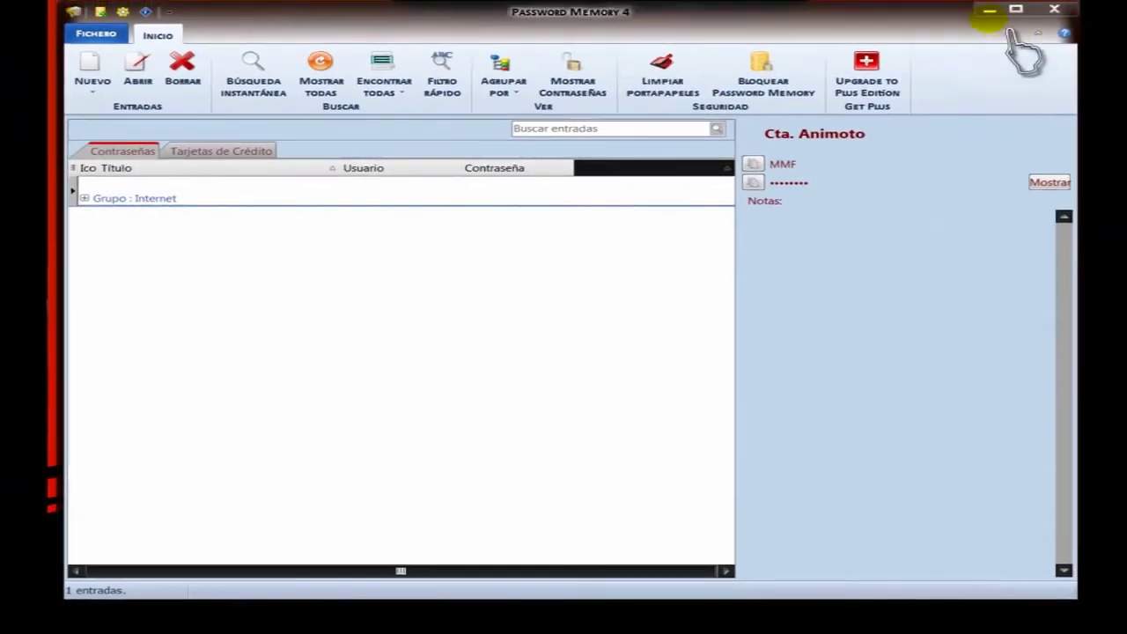
Copy the animoto.com page address from Chrome, then minimize the browser.
left_click(989, 11)
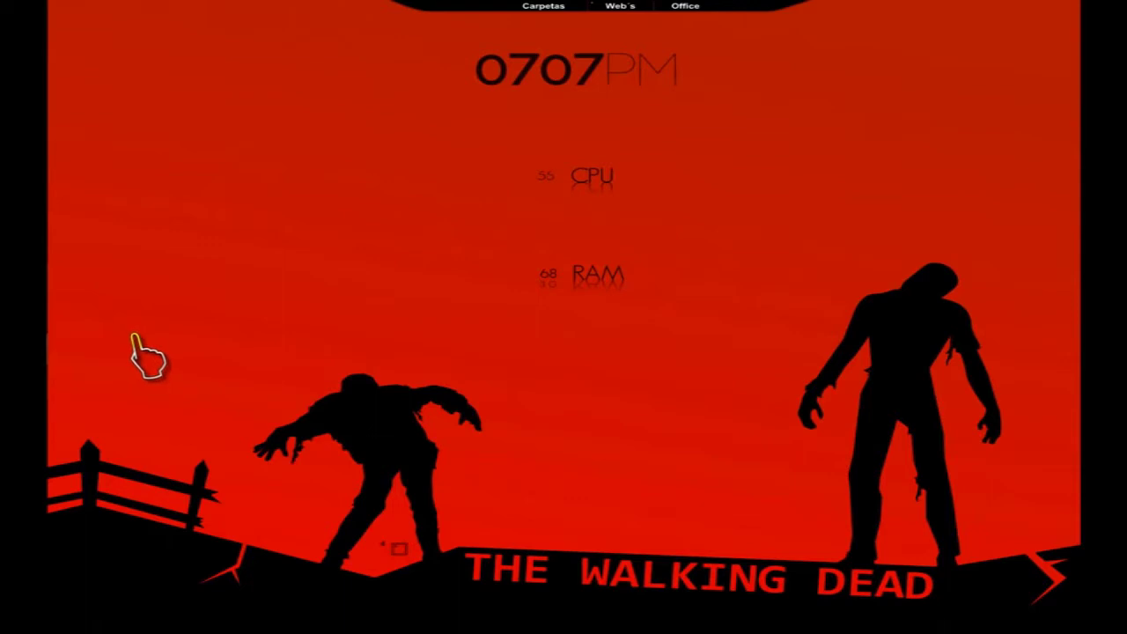
mouse_move(55, 326)
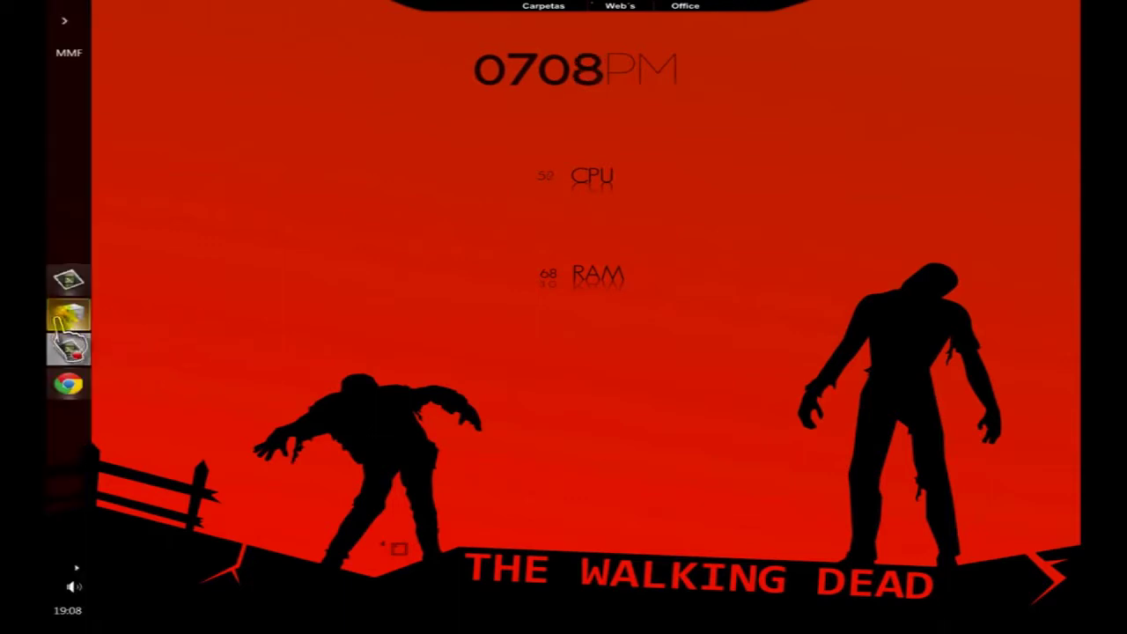
left_click(71, 392)
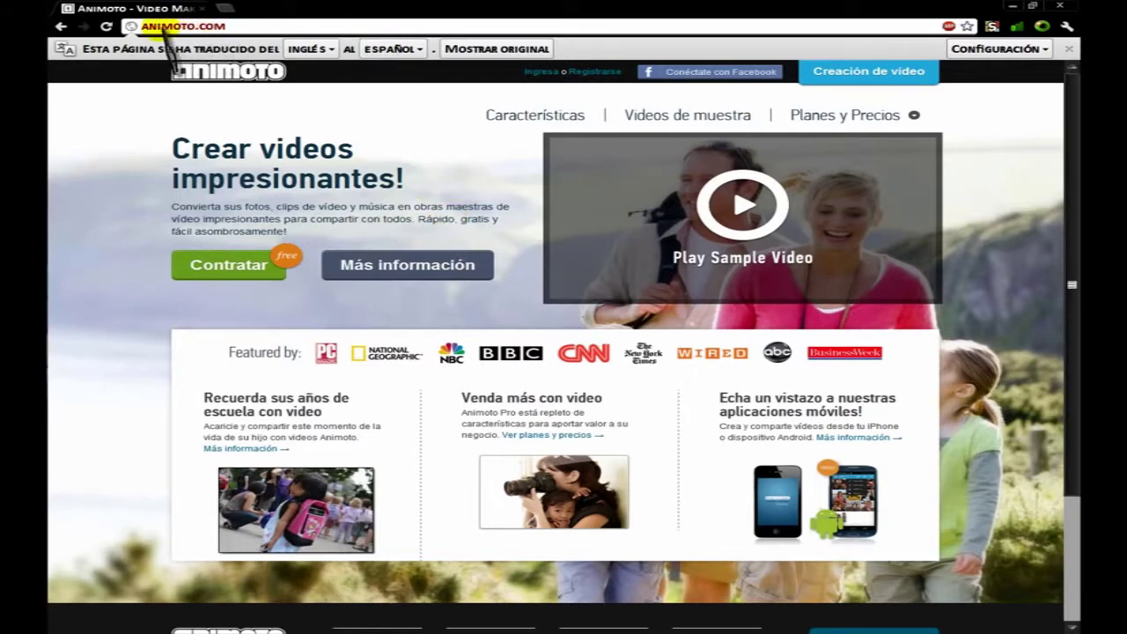
right_click(220, 30)
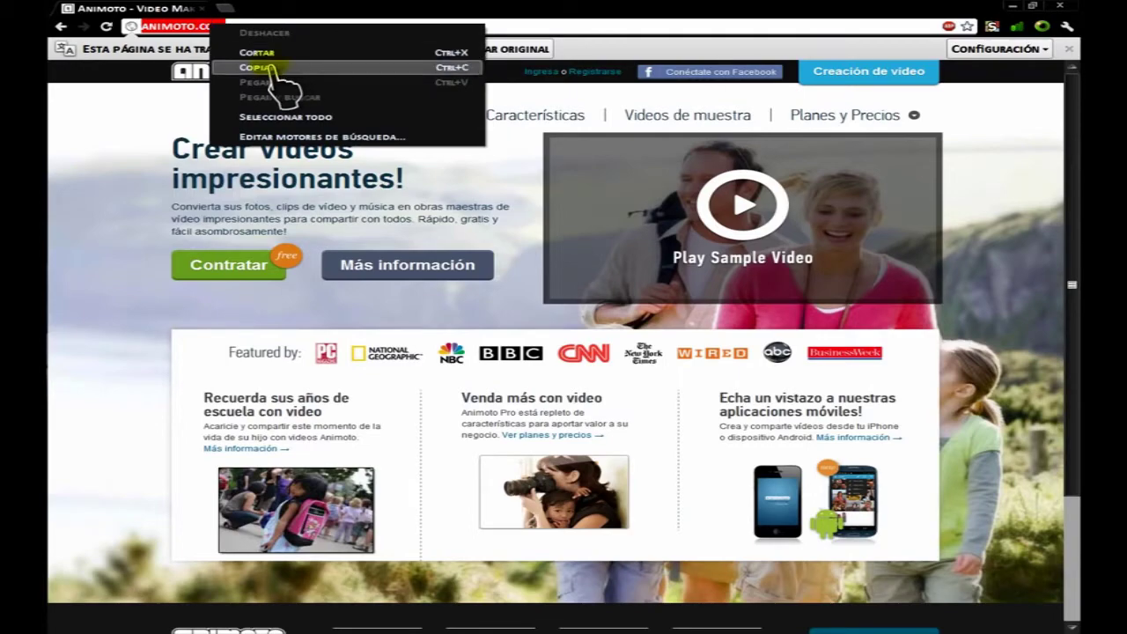
left_click(269, 70)
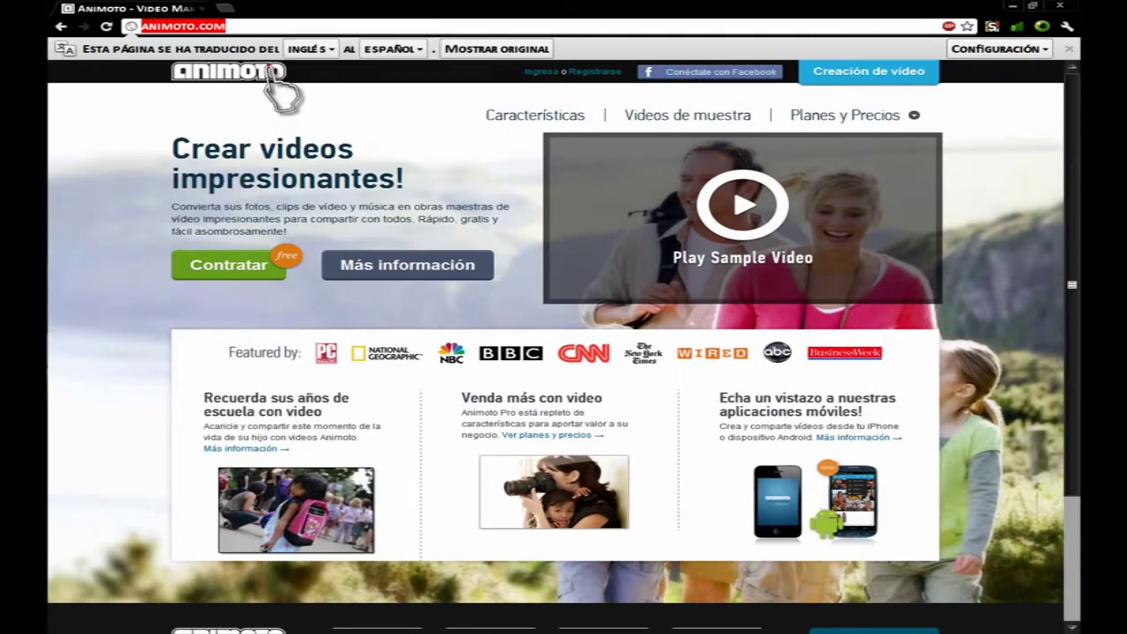
left_click(1013, 6)
Restore Password Memory 4 and expand the Grupo : Internet row to list Cta. Animoto.
mouse_move(49, 231)
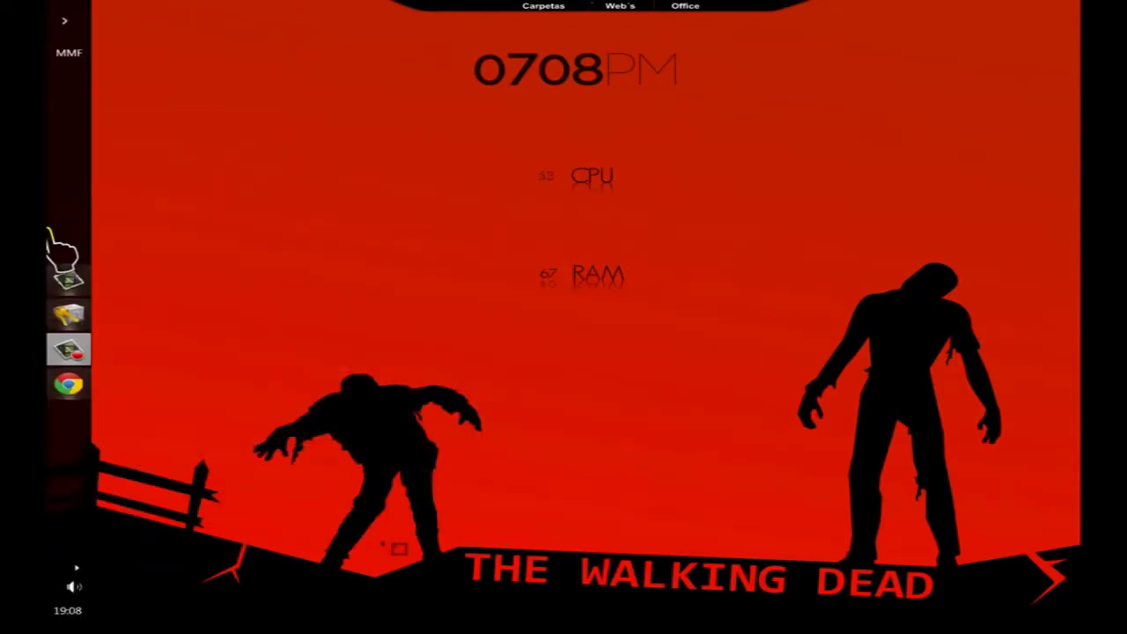
left_click(71, 316)
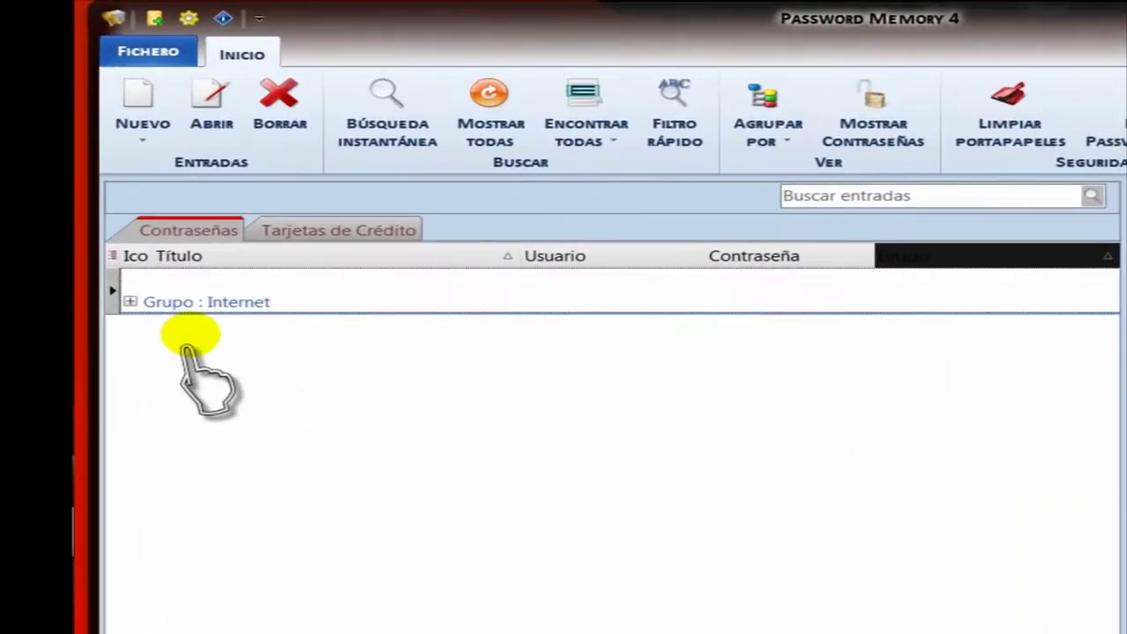
left_click(224, 303)
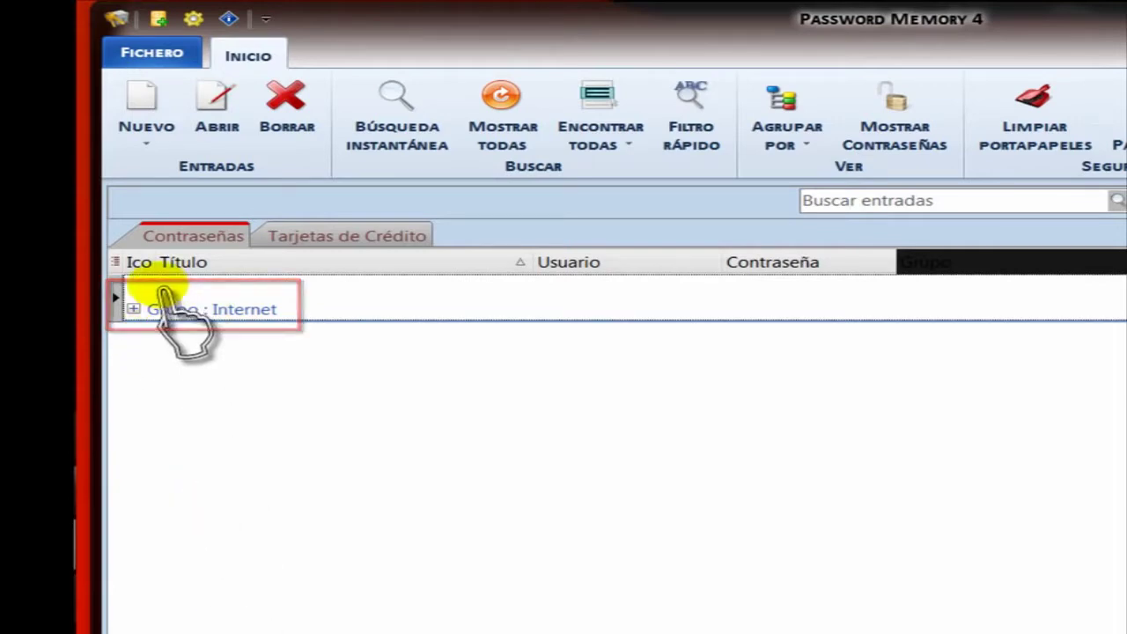
left_click(133, 309)
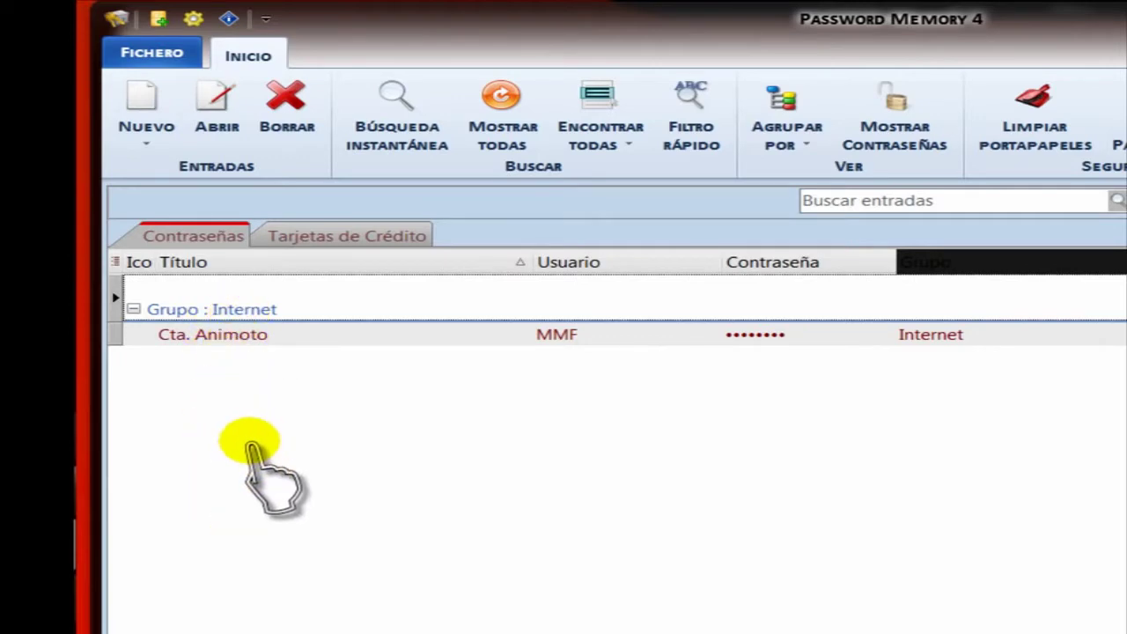
double_click(227, 335)
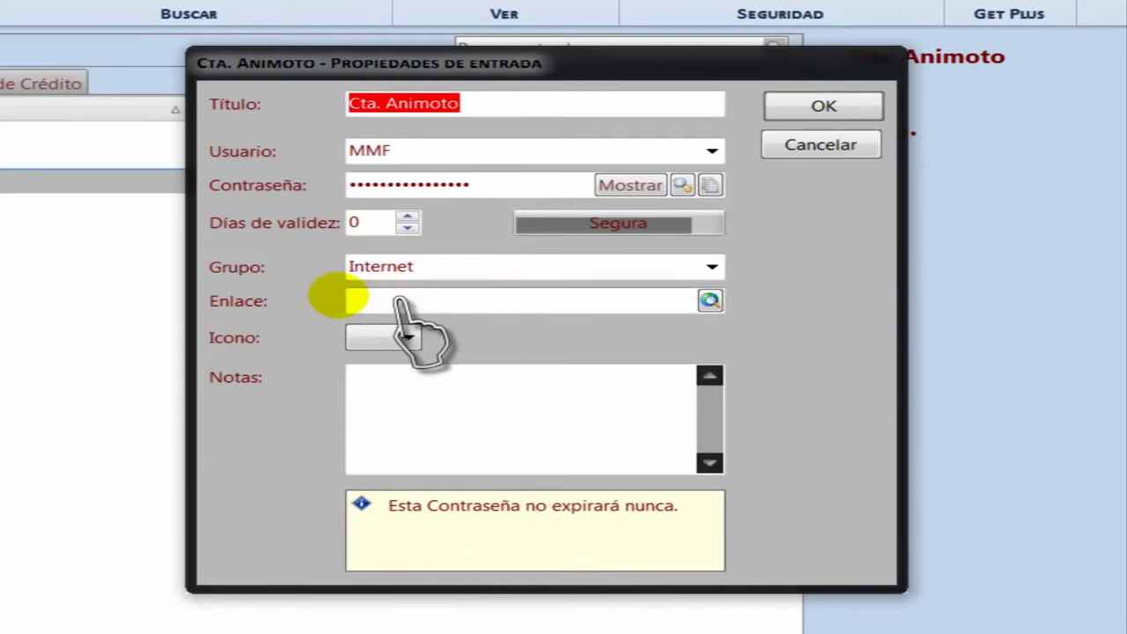
left_click(359, 301)
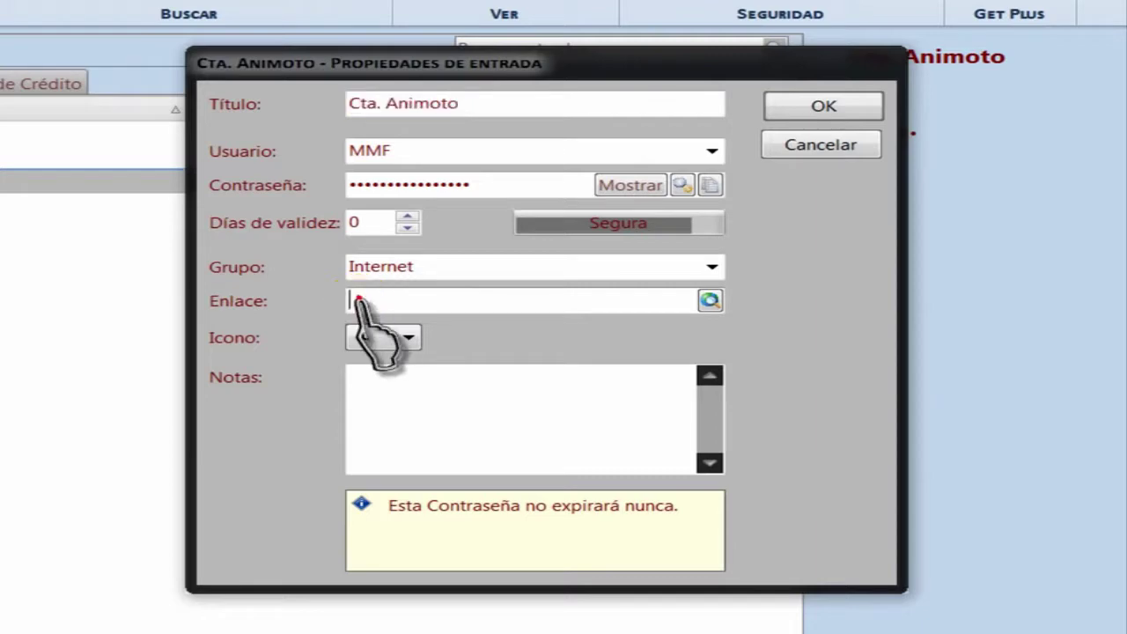
right_click(353, 297)
left_click(432, 389)
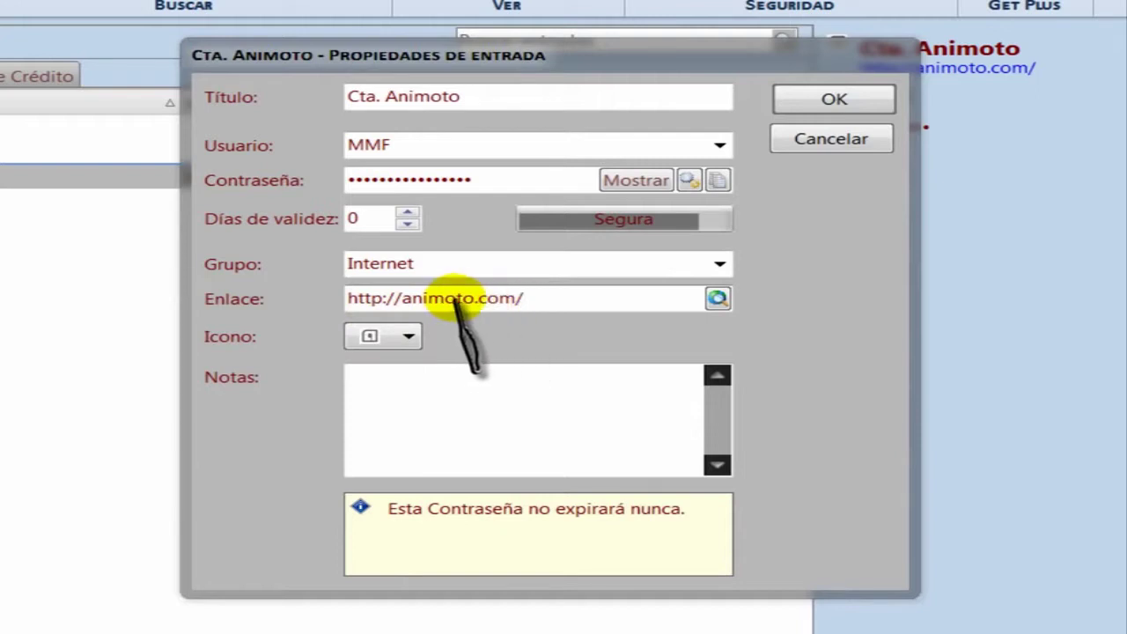
Choose the first icon in the entry's Icono dropdown.
left_click(410, 338)
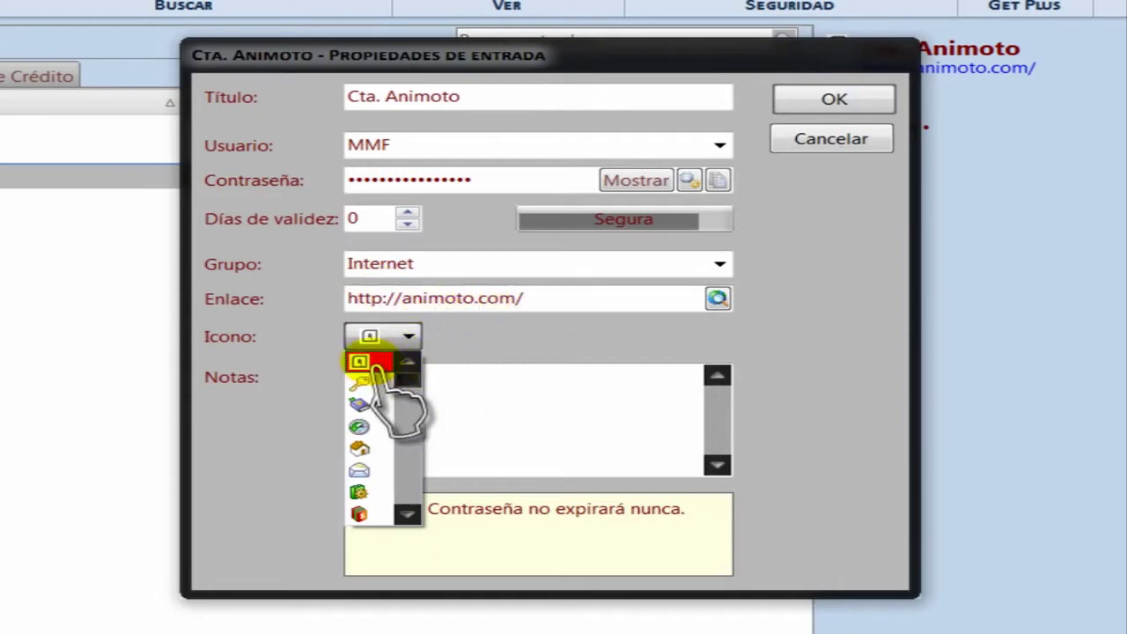
left_click_drag(405, 380, 403, 495)
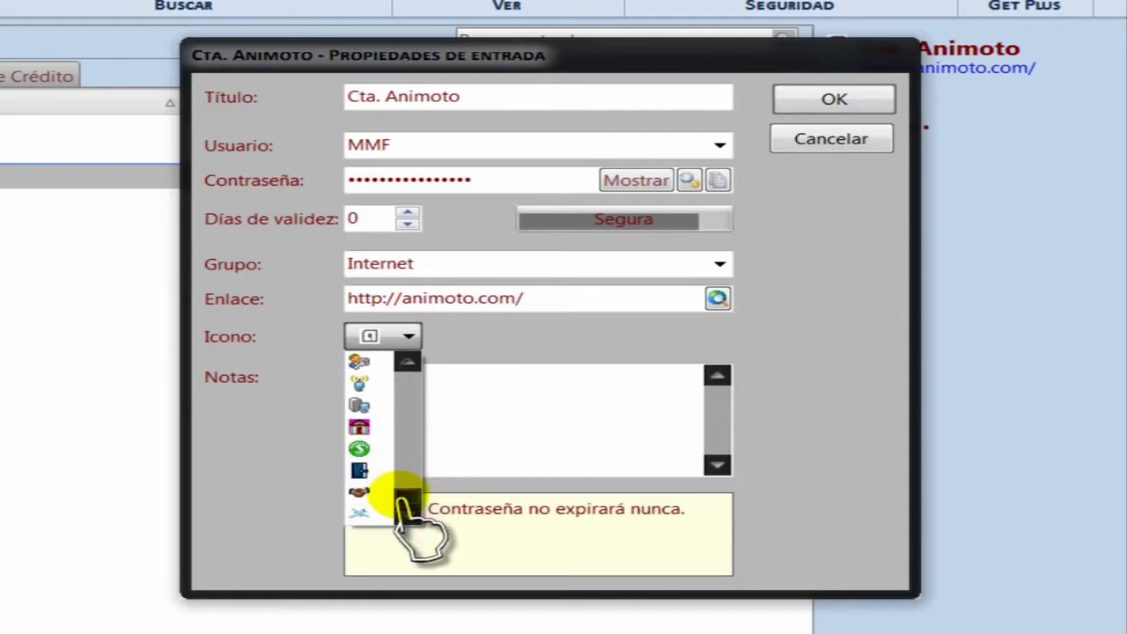
left_click(408, 361)
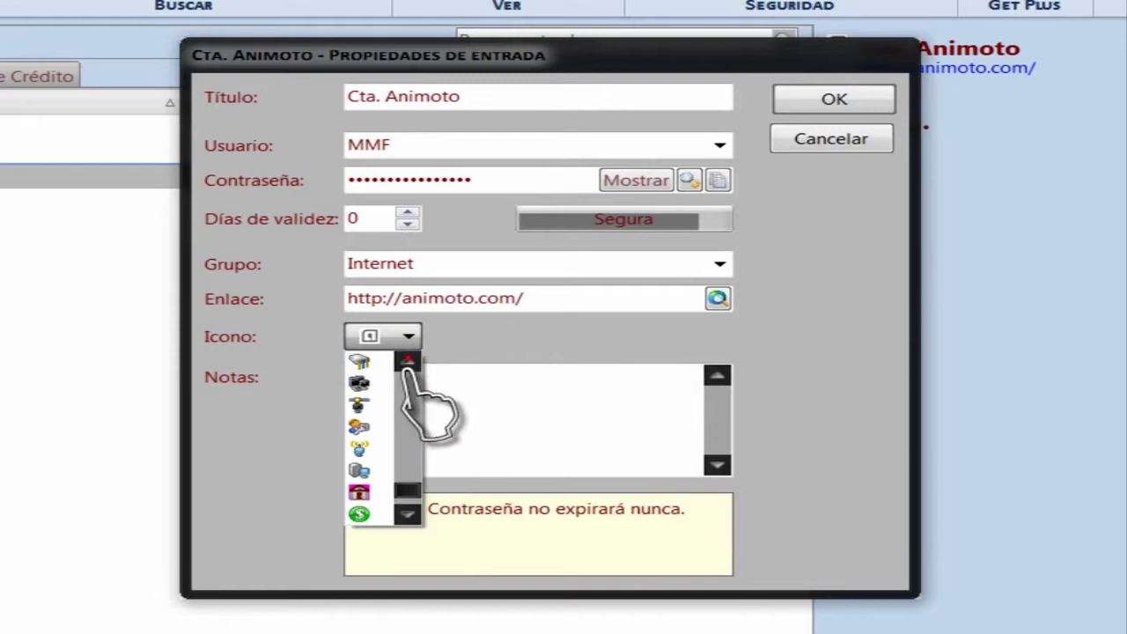
left_click(408, 359)
left_click_drag(402, 488, 406, 377)
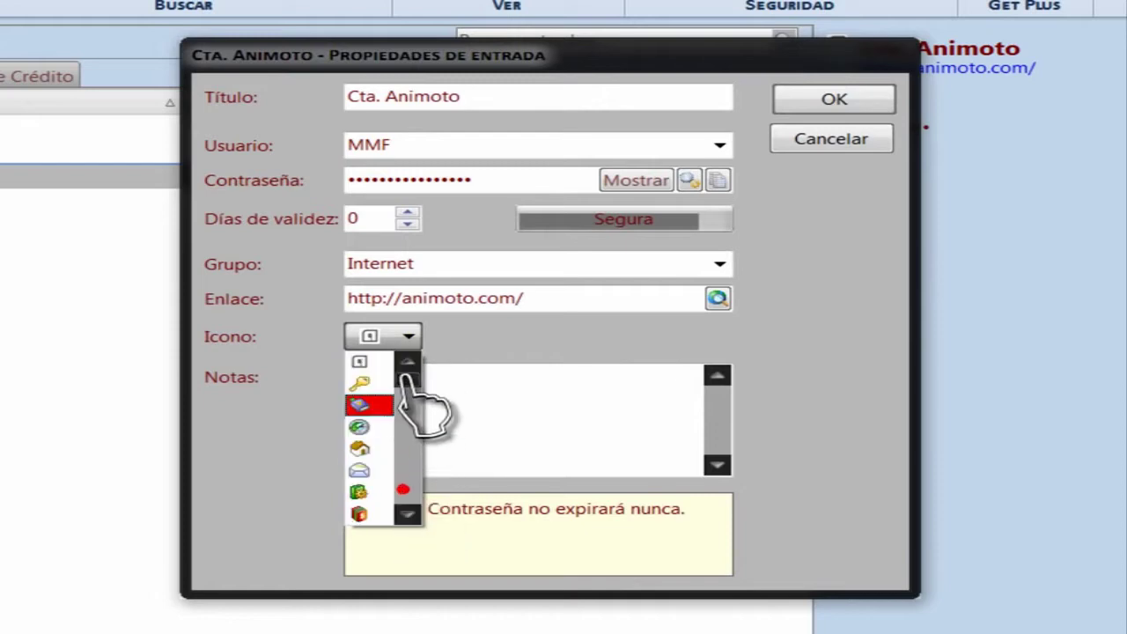
left_click(361, 361)
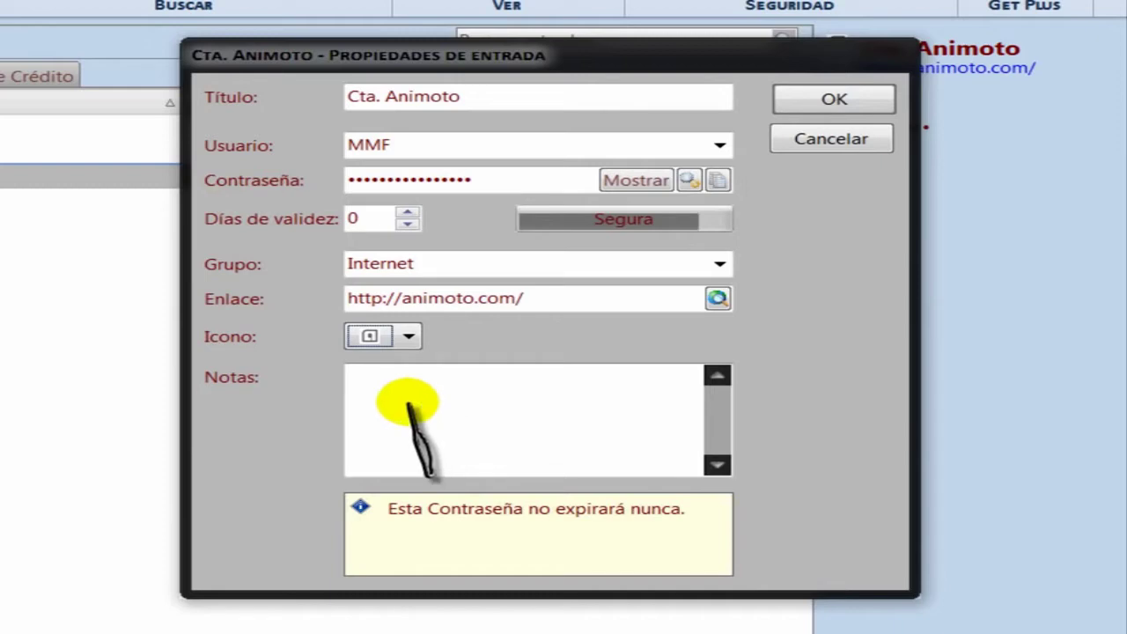
Enter the note 'gmail' in Notas and save the entry with OK.
left_click(408, 404)
type("gmail")
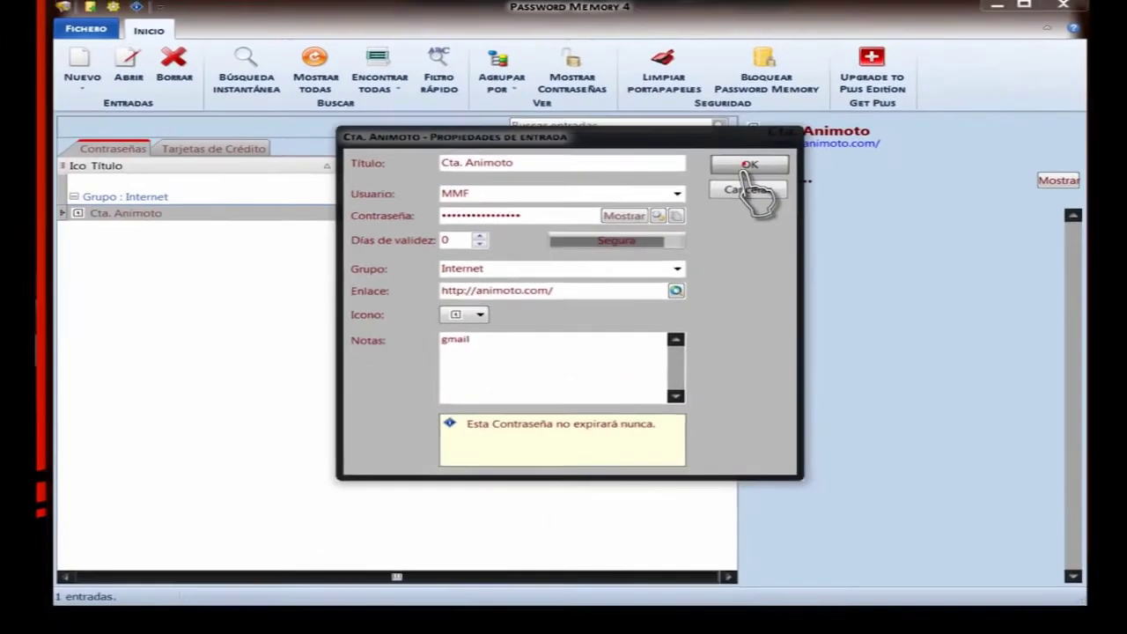
left_click(831, 99)
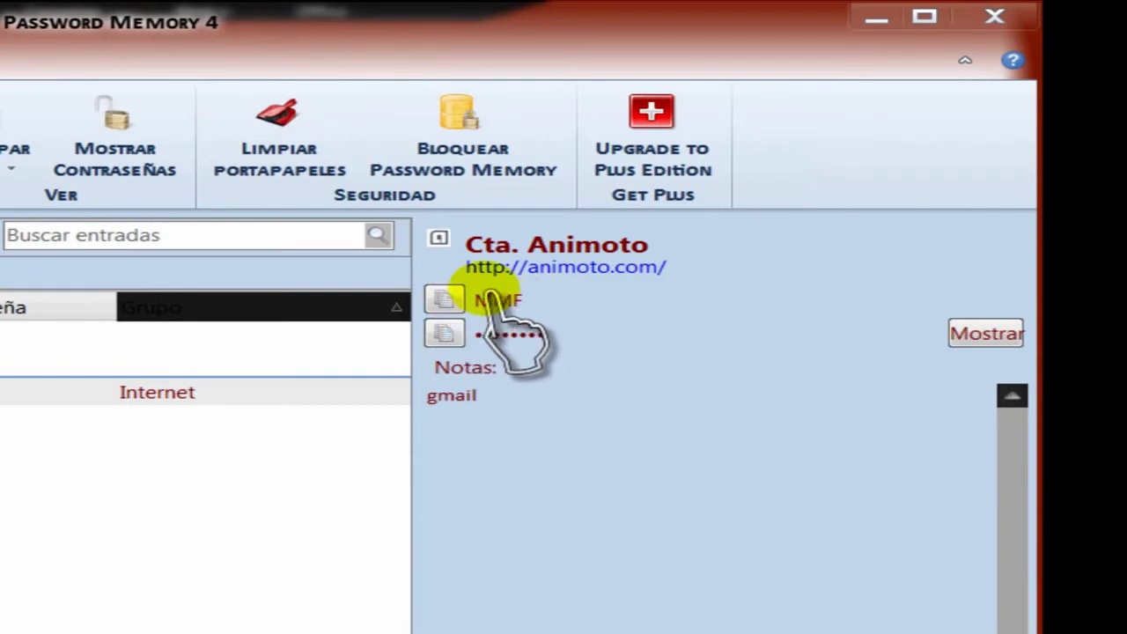
Copy the Cta. Animoto user name with the copy button in the details pane.
left_click(447, 302)
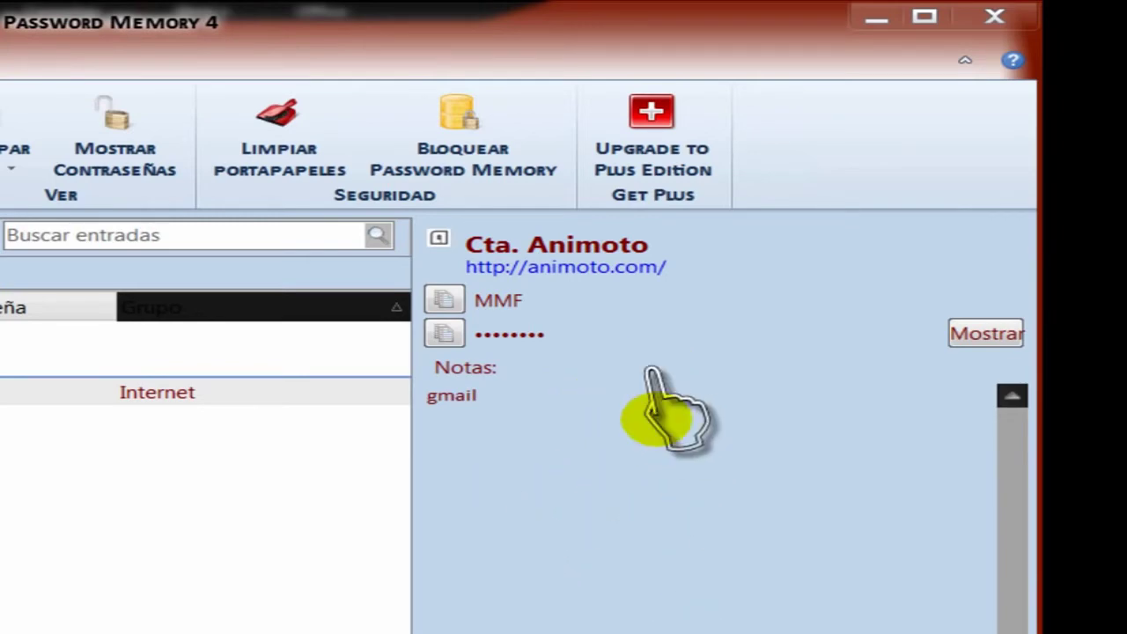
left_click(446, 303)
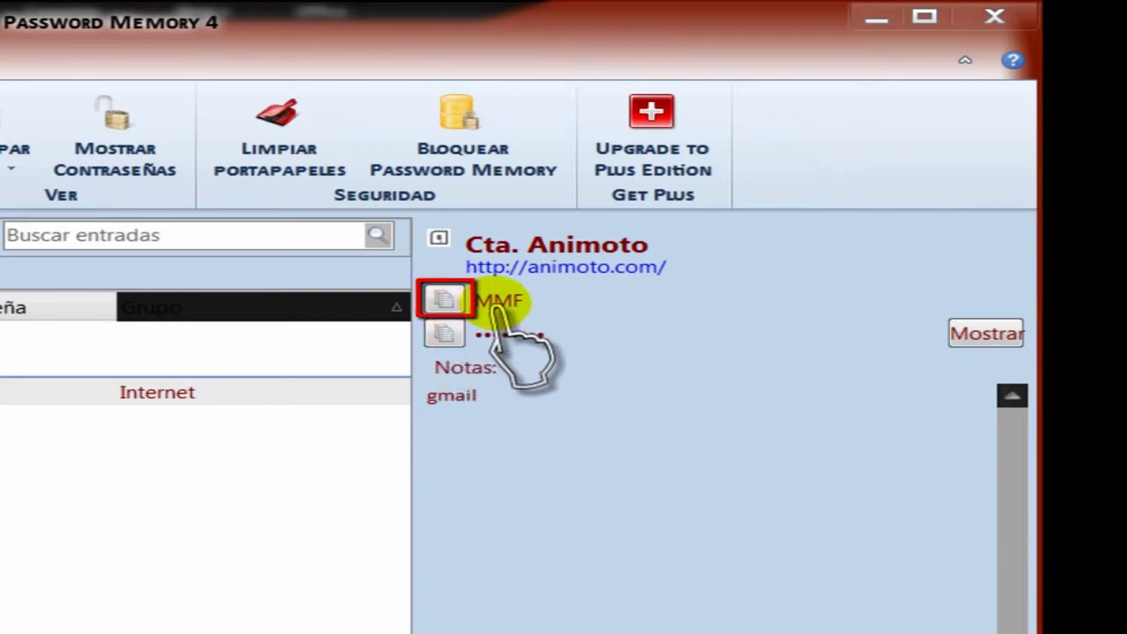
left_click(448, 301)
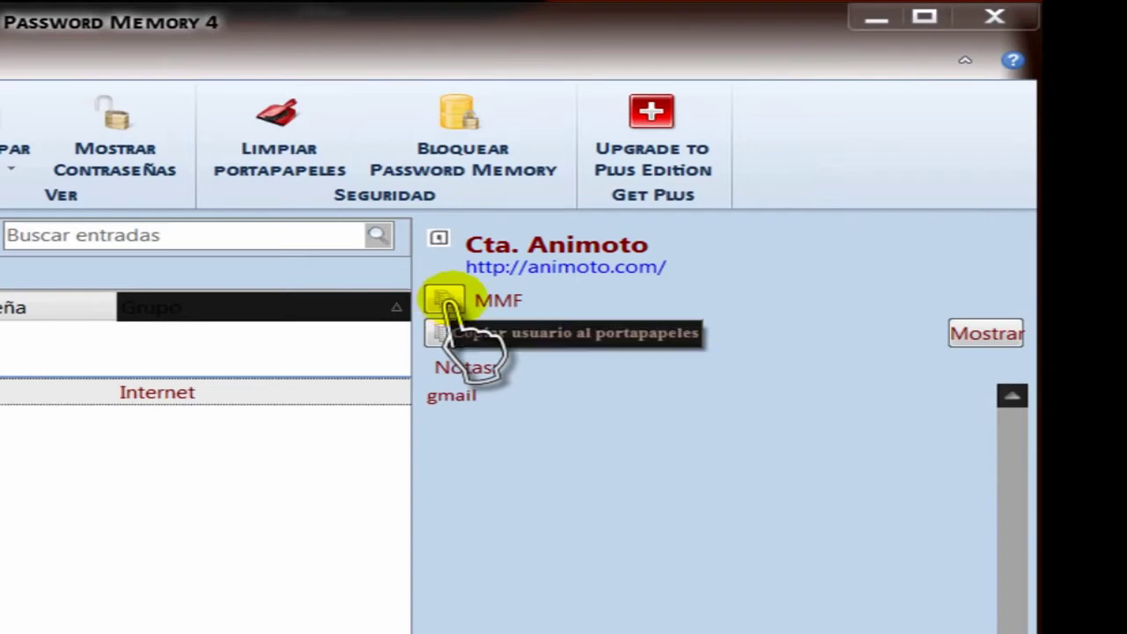
Open the entry's Animoto link, go to Ingresa, and paste the user name into the e-mail field.
left_click(586, 269)
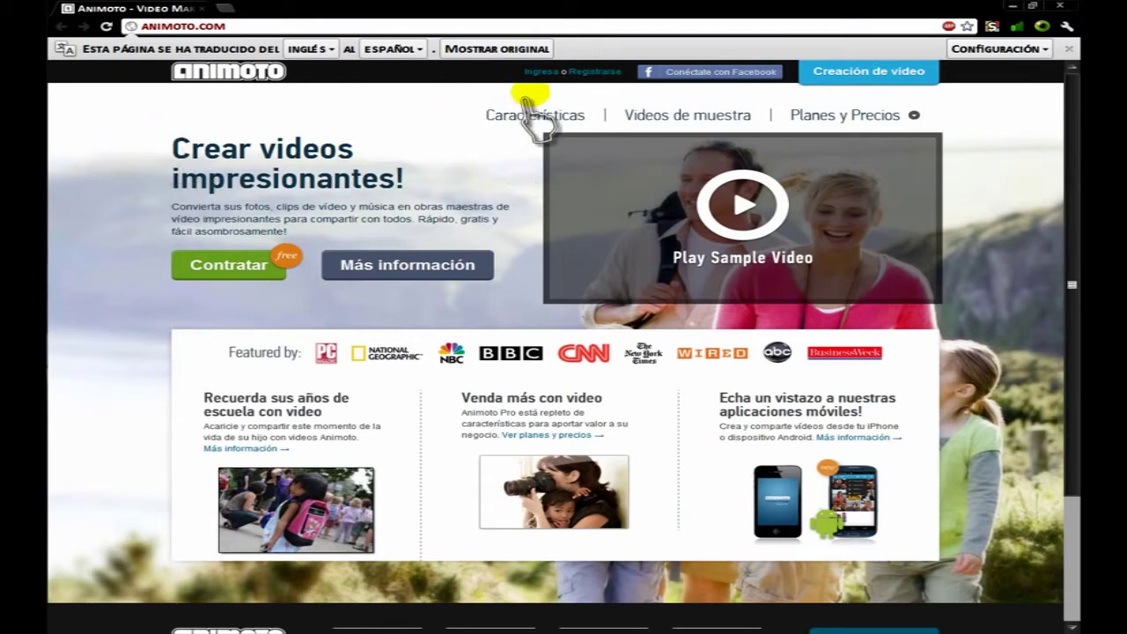
left_click(537, 73)
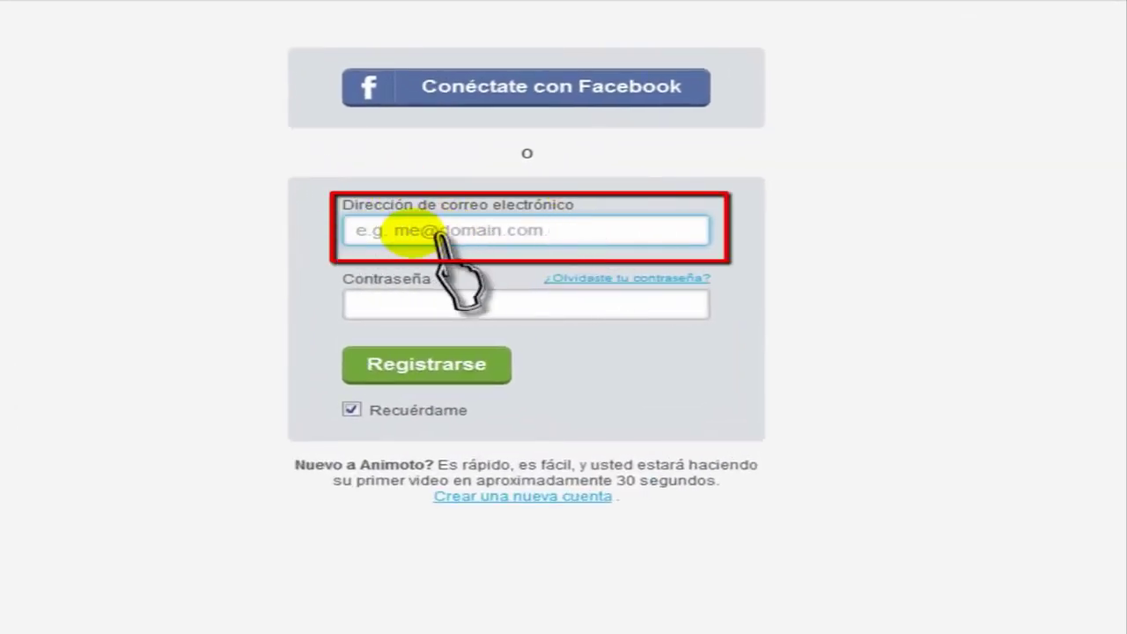
left_click(374, 231)
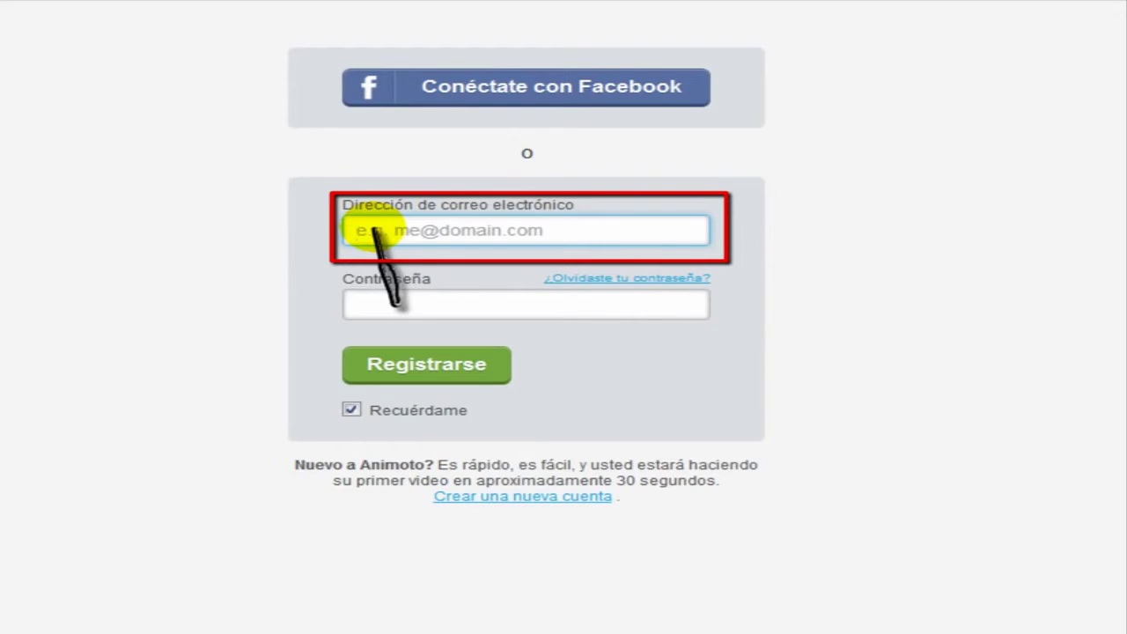
right_click(374, 231)
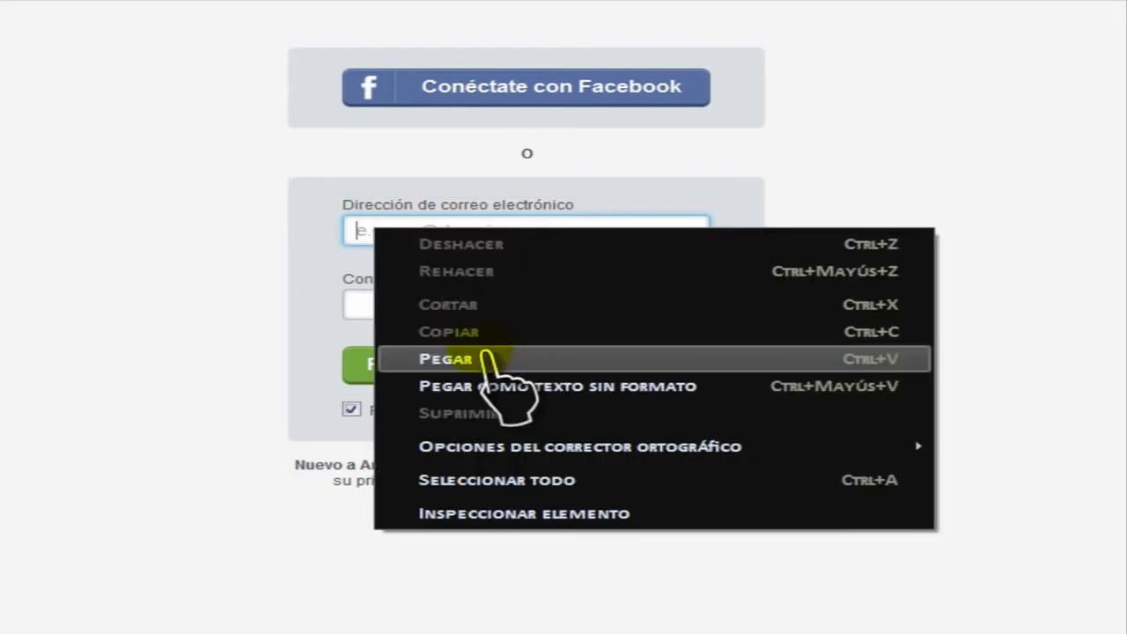
left_click(411, 358)
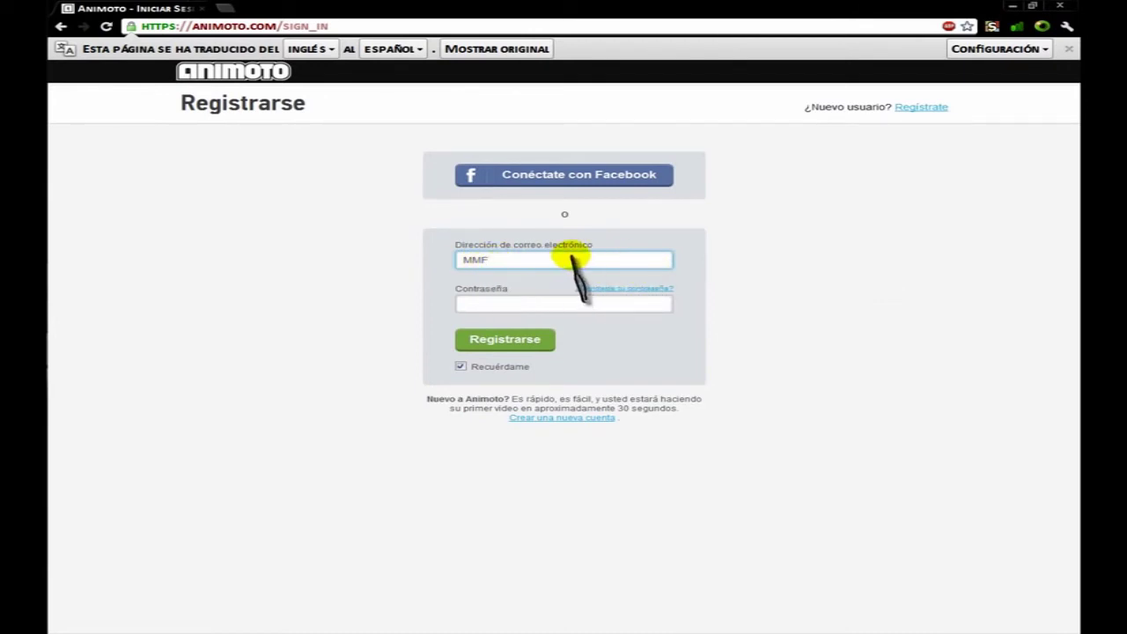
Copy the Cta. Animoto password in Password Memory 4 and minimize it.
mouse_move(51, 271)
left_click(70, 314)
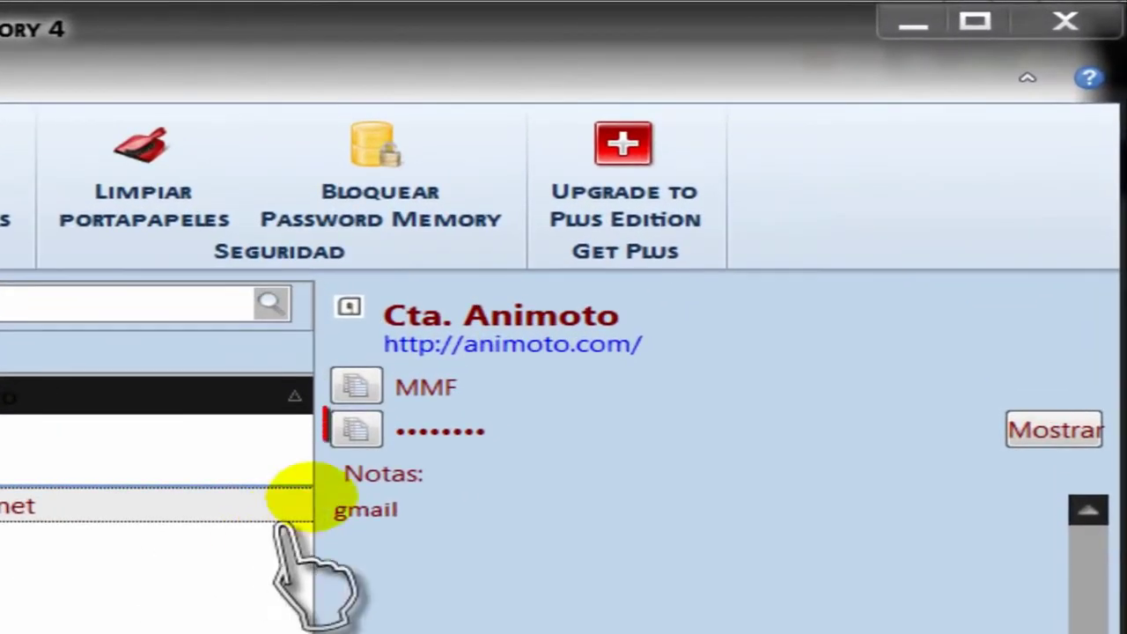
left_click(356, 428)
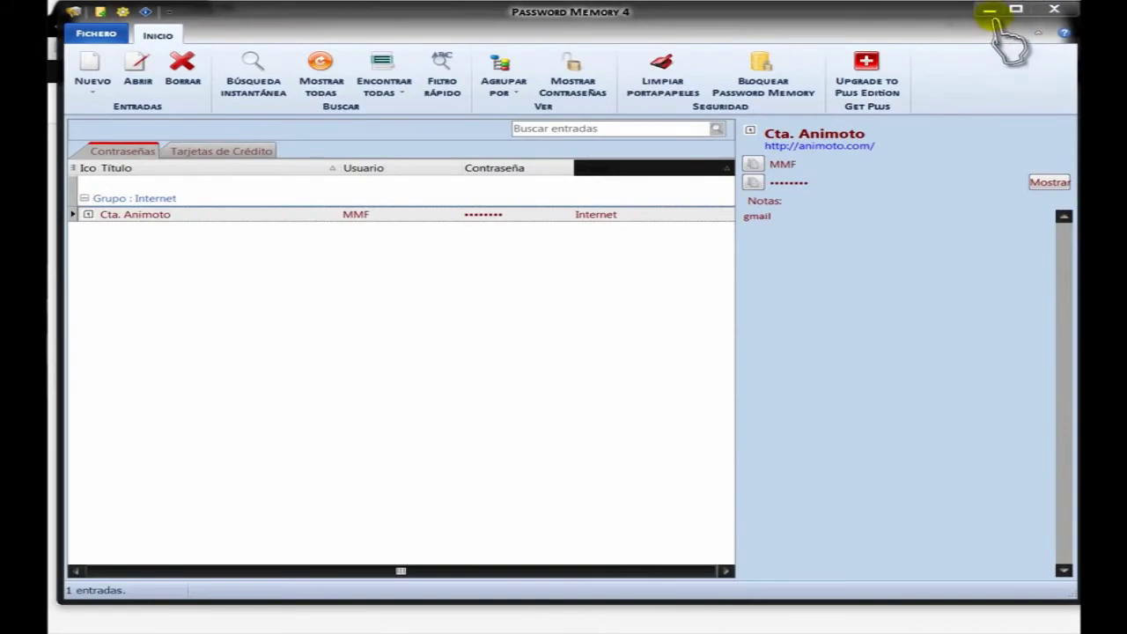
left_click(958, 14)
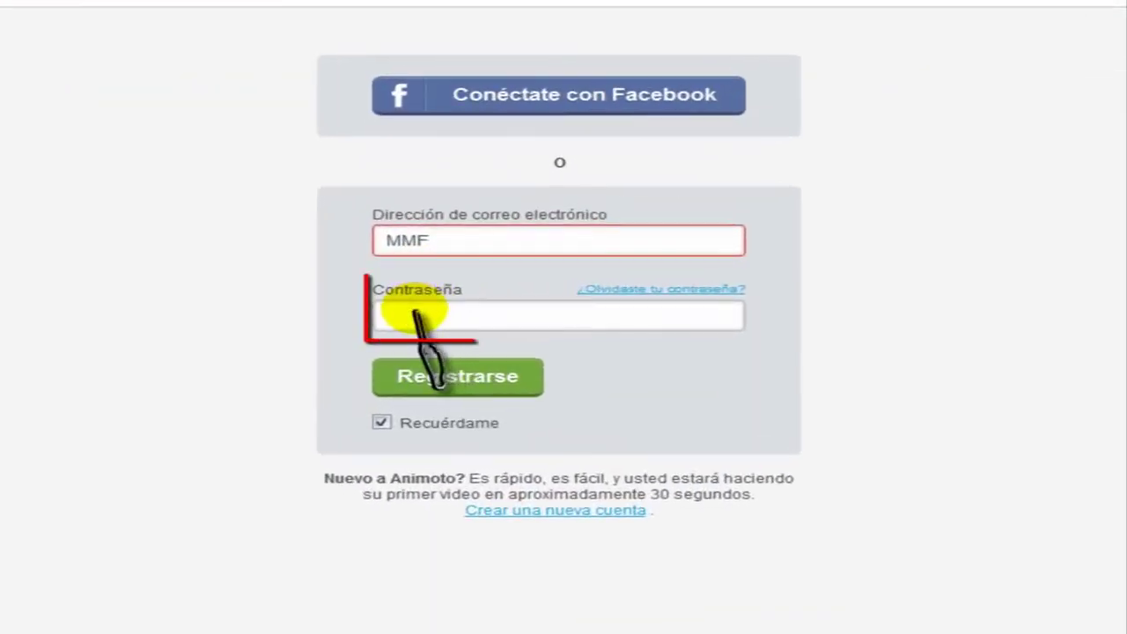
Paste the copied entry password into Animoto's Contraseña field with Pegar.
left_click(465, 308)
right_click(414, 317)
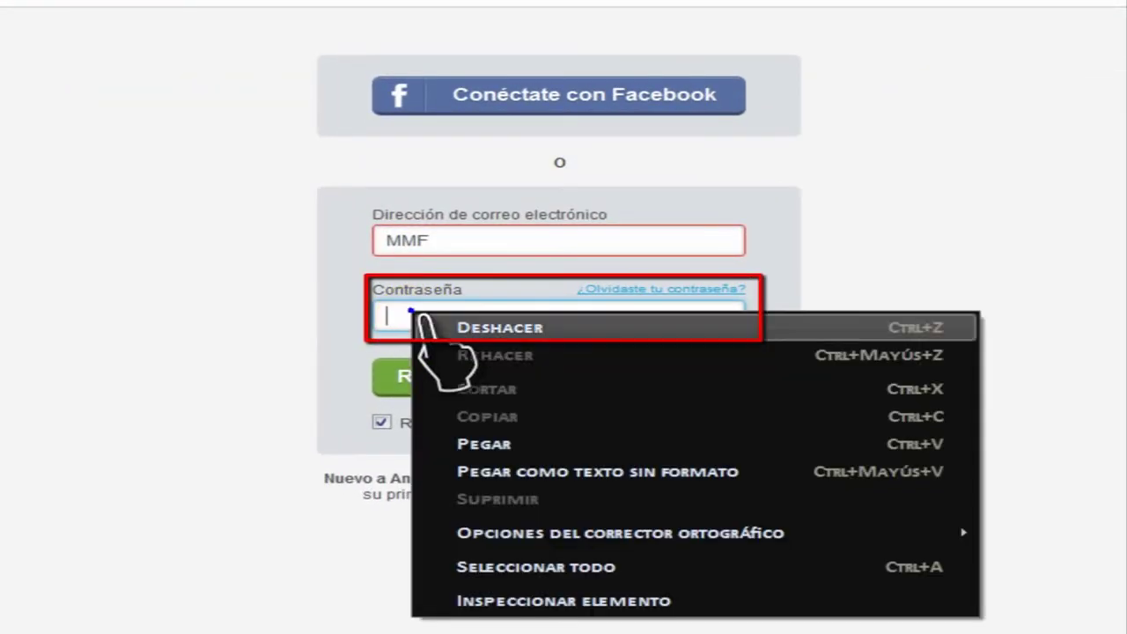
left_click(489, 445)
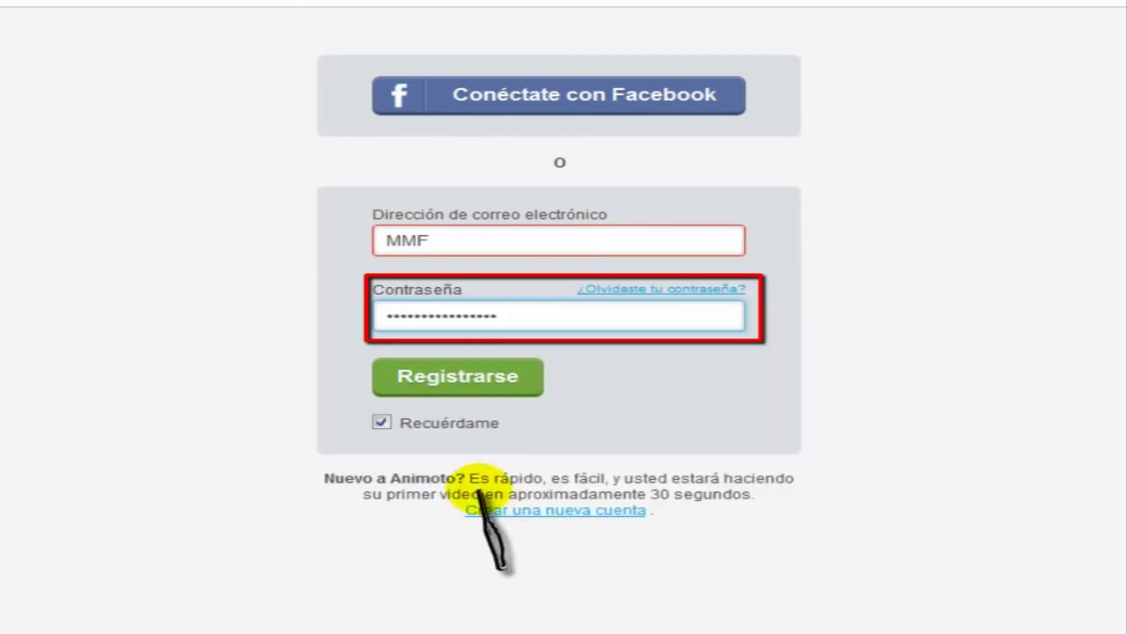
mouse_move(485, 480)
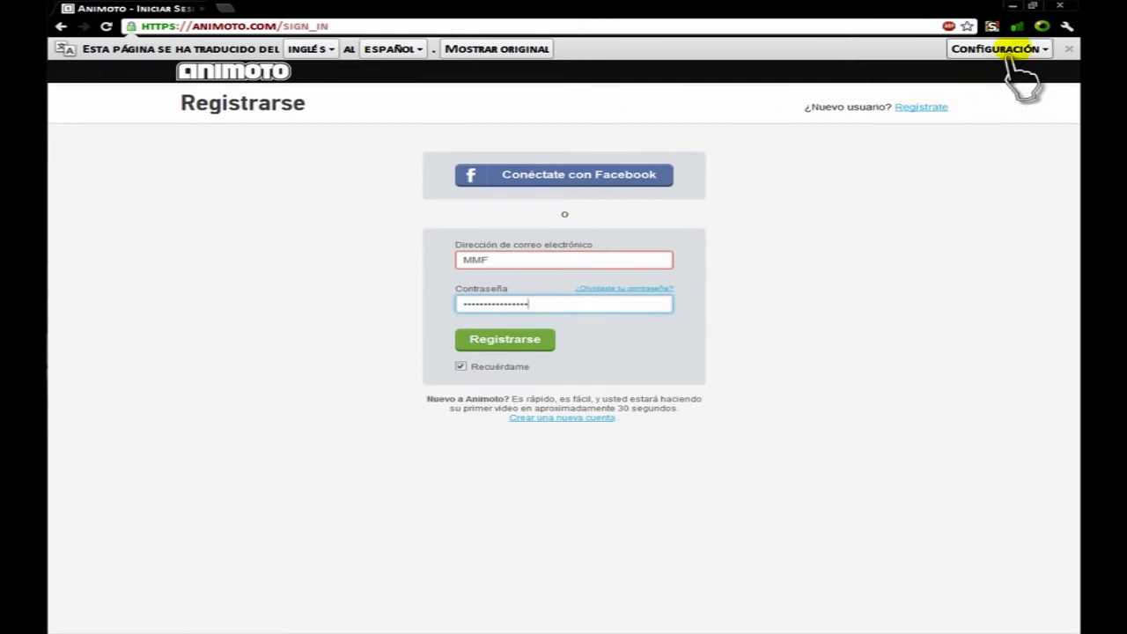
Close the Chrome window and restore Password Memory 4 from the side taskbar.
left_click(1059, 7)
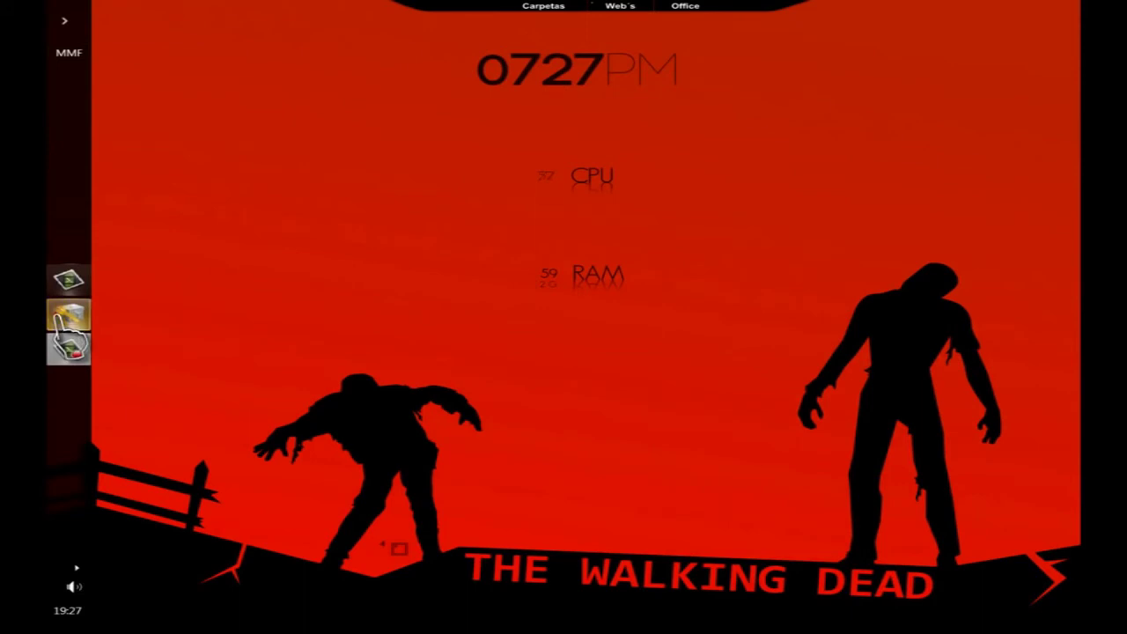
left_click(63, 319)
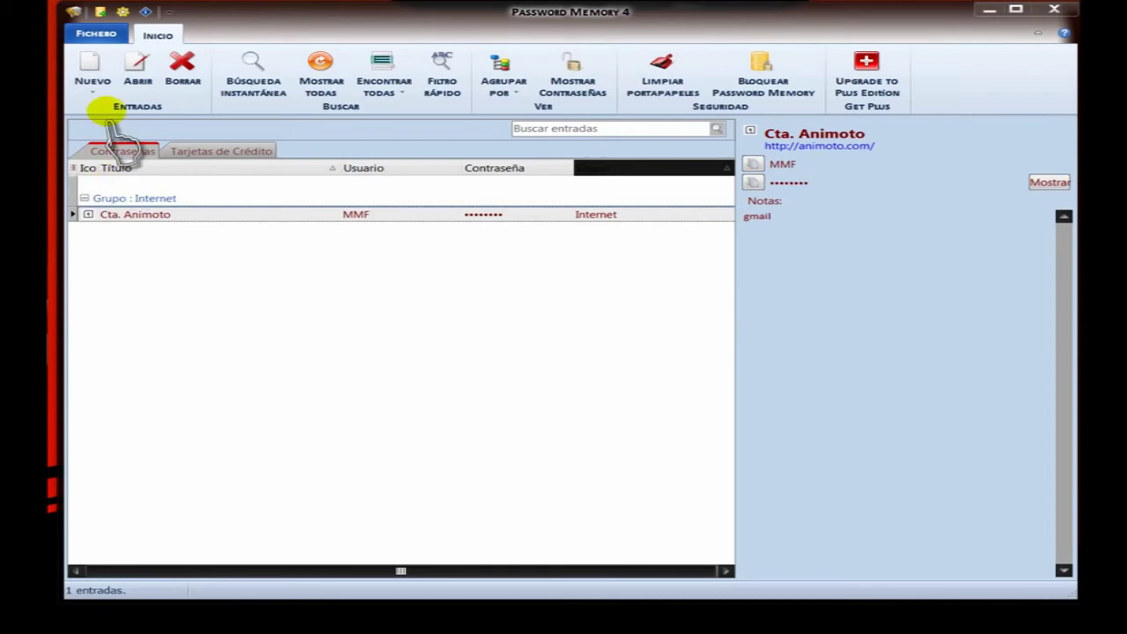
Start a Nuevo > Contraseña entry, cancel it, and close Password Memory 4.
left_click(94, 82)
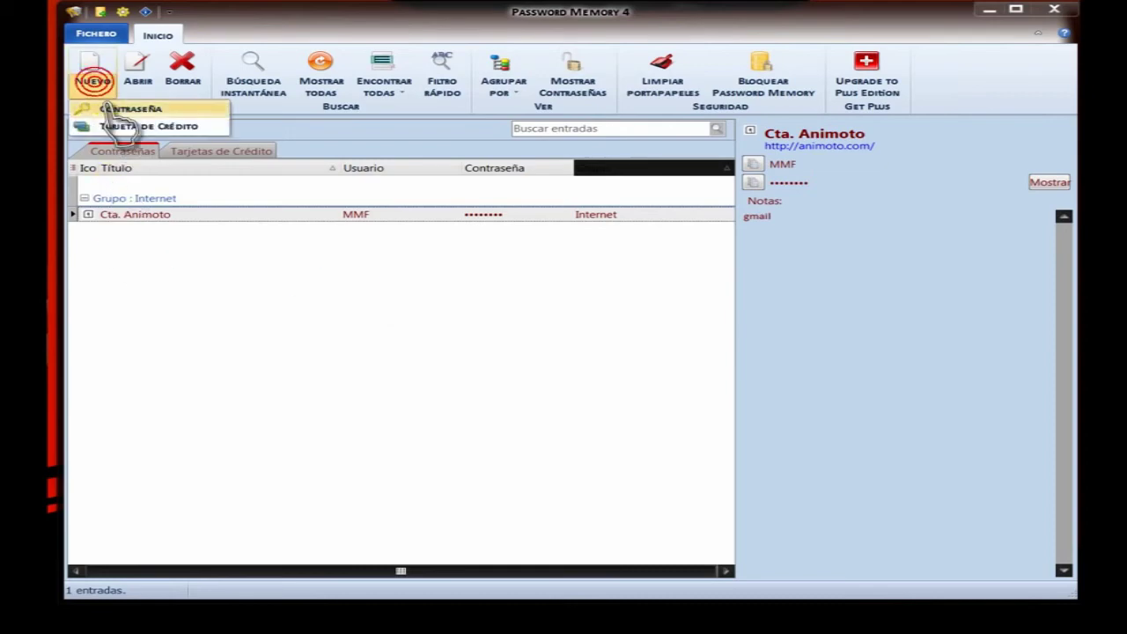
left_click(123, 108)
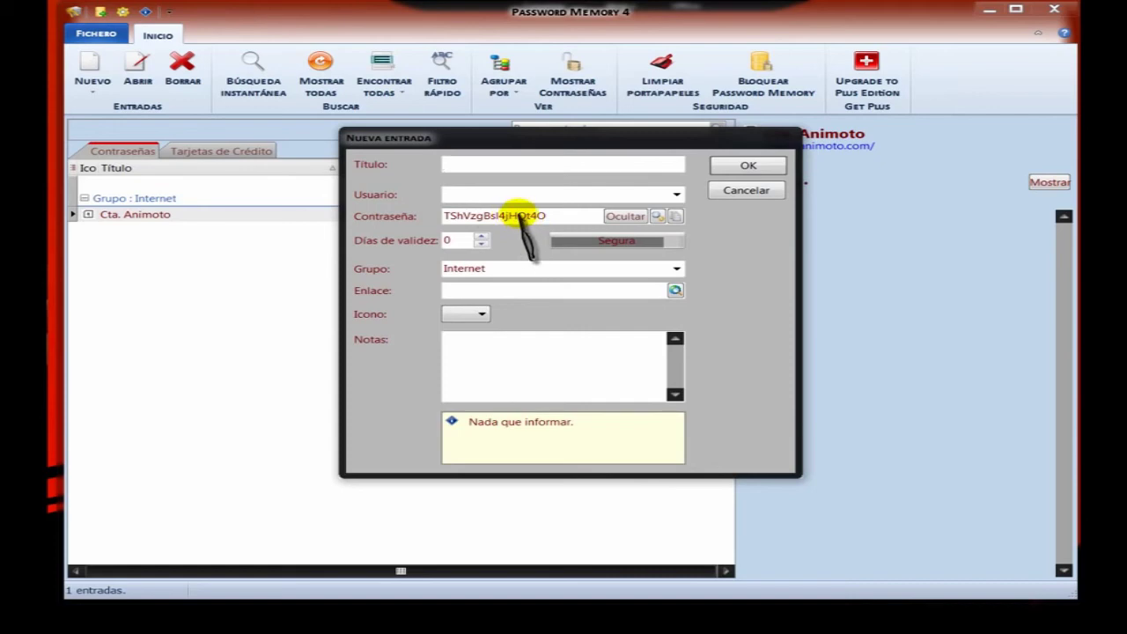
left_click(747, 190)
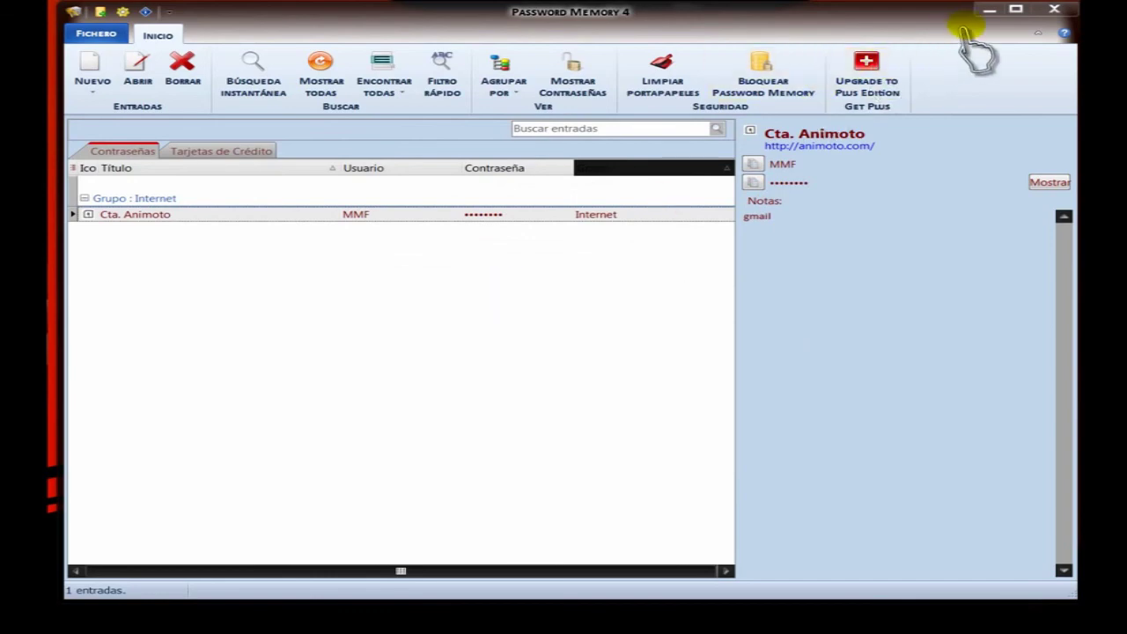
left_click(1055, 10)
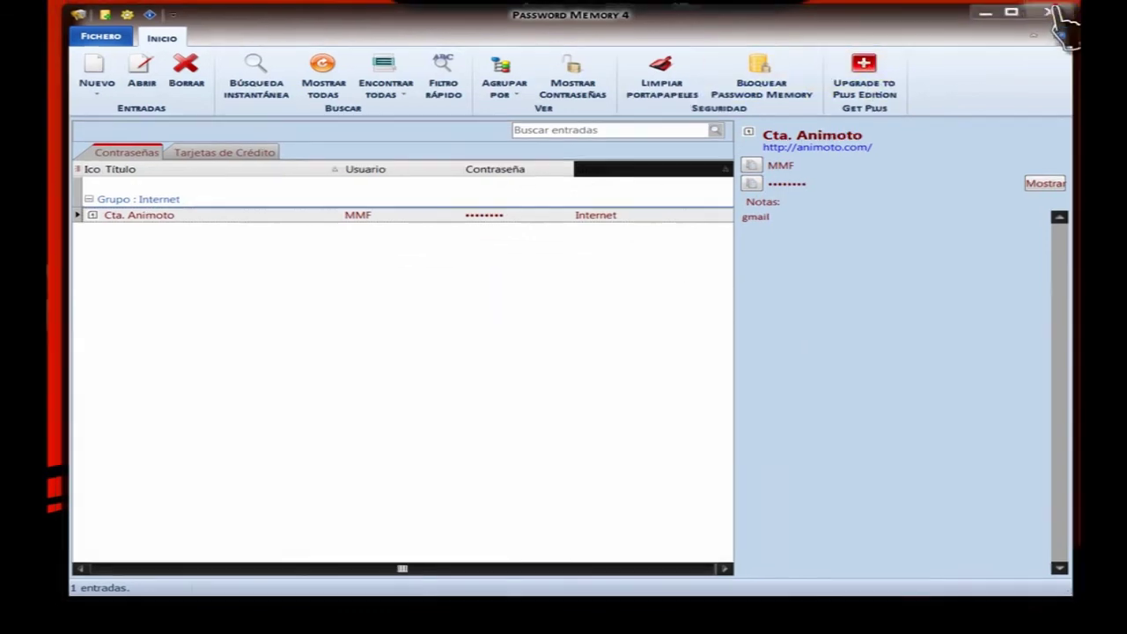